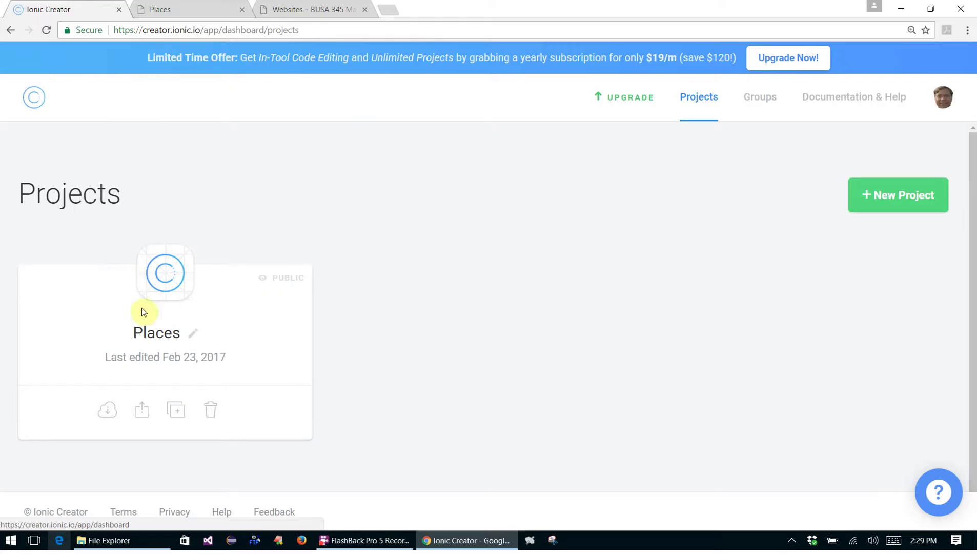
# - Export the Places project from Ionic Creator as a ZIP, downloading places (3).zip
pyautogui.click(106, 413)
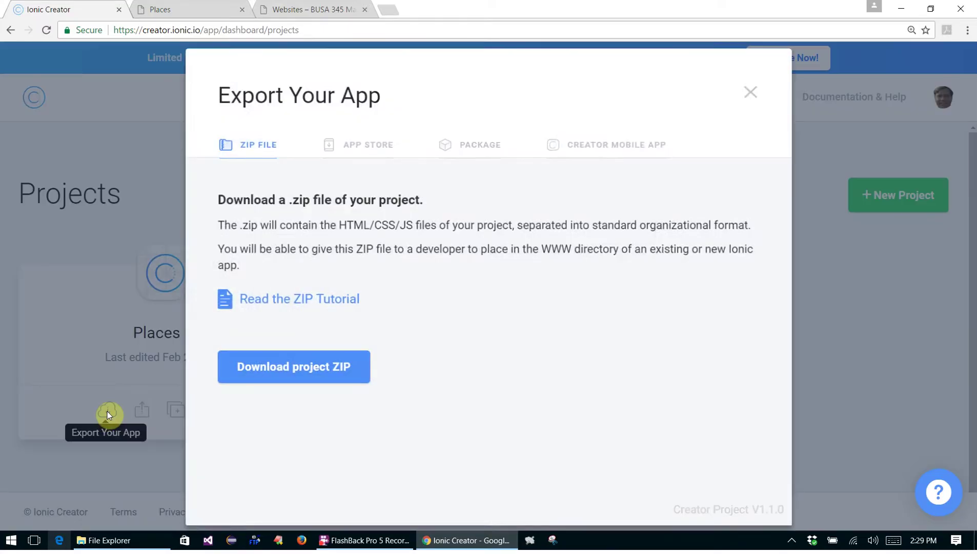
pyautogui.click(291, 367)
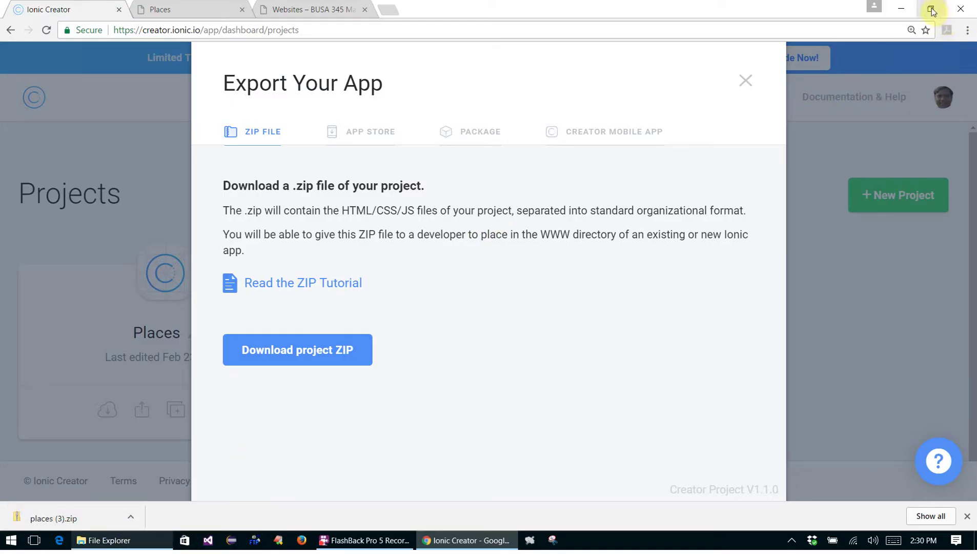
pyautogui.click(745, 81)
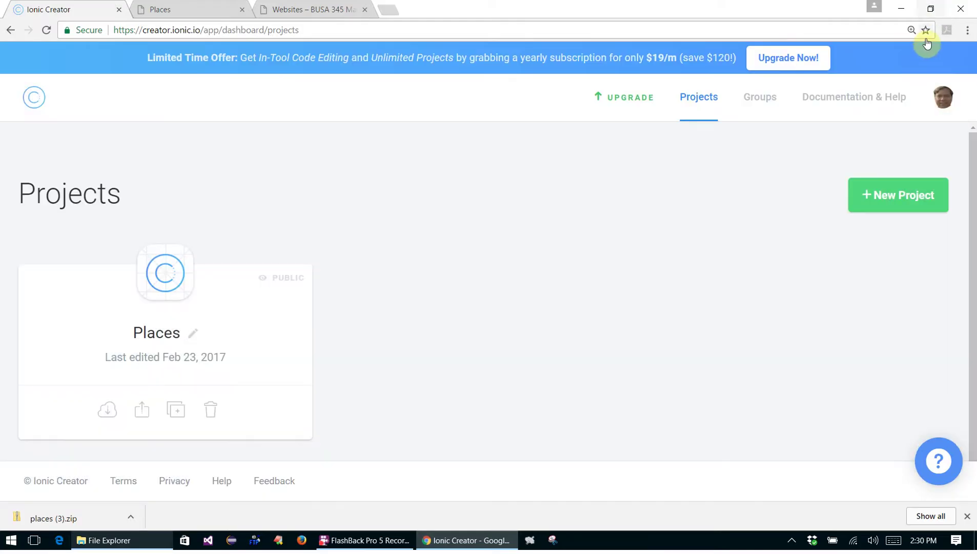
# - Copy the downloaded places (3).zip from the browser's download bar onto the Windows desktop
pyautogui.click(930, 10)
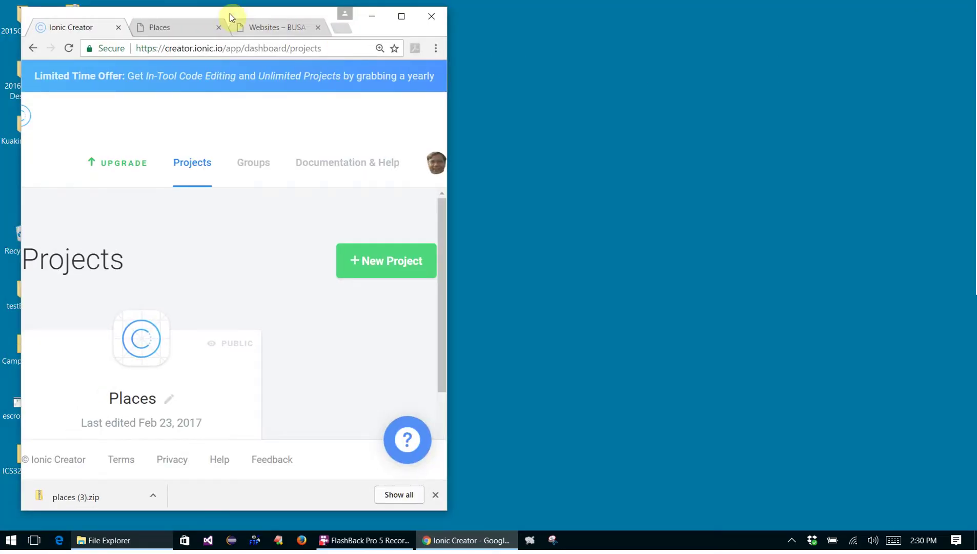
pyautogui.moveTo(226, 15); pyautogui.dragTo(577, 36)
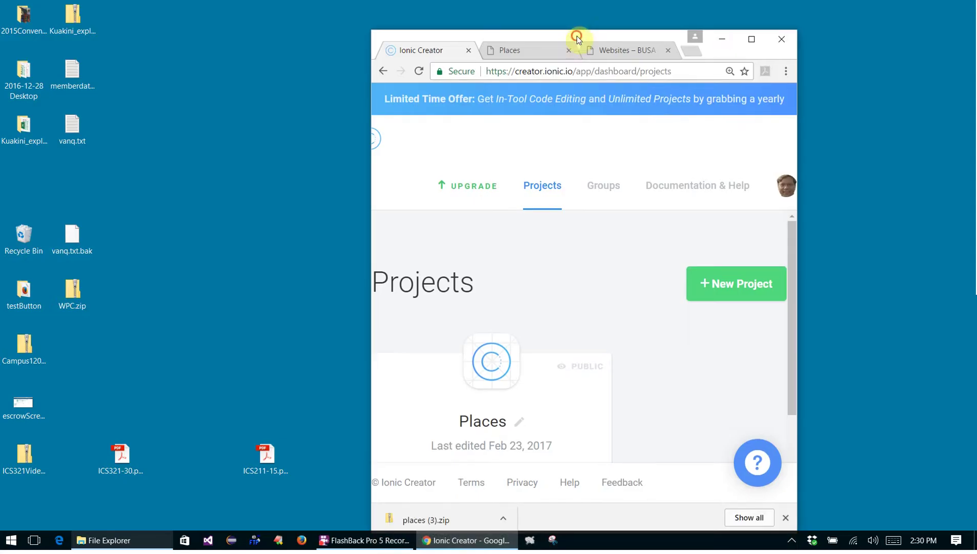
pyautogui.scroll(-1, 482, 446)
pyautogui.moveTo(443, 517); pyautogui.dragTo(168, 206)
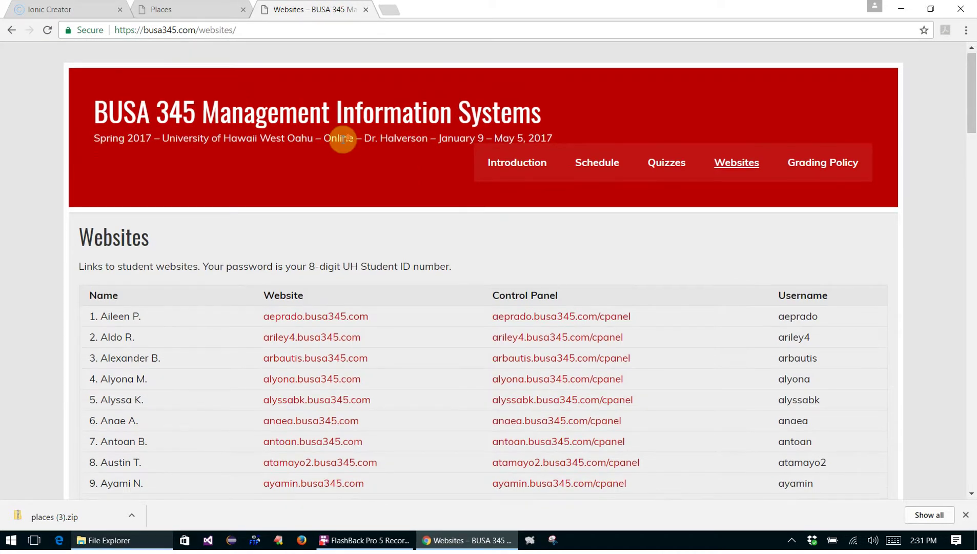
# - Open the row 91 student website in a new tab, then return to the Websites list
pyautogui.click(741, 173)
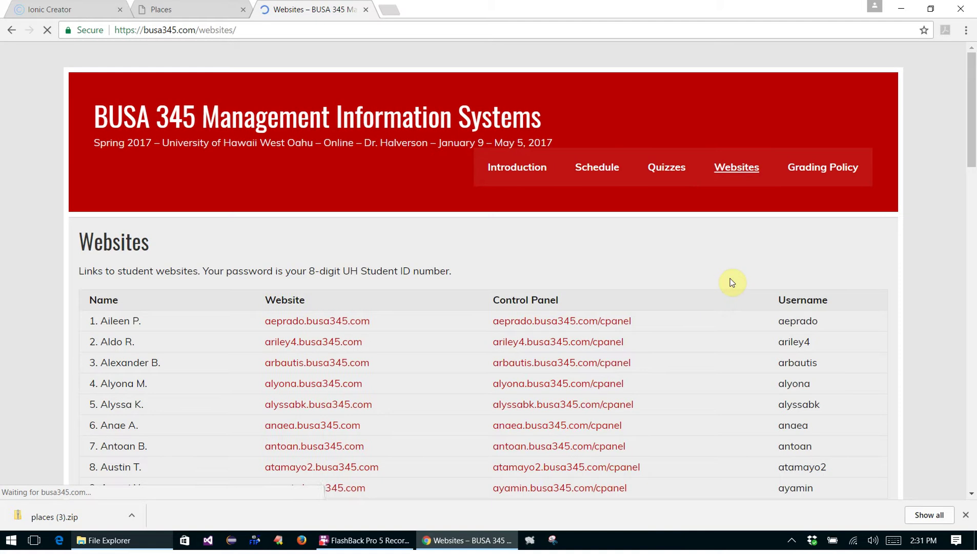
pyautogui.scroll(-2, 732, 280)
pyautogui.scroll(-20, 733, 279)
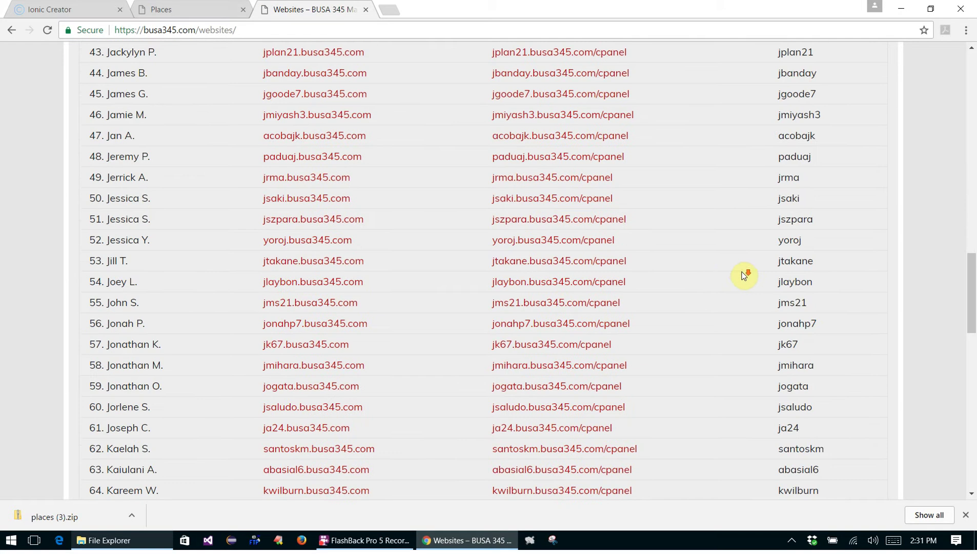
pyautogui.scroll(-5, 741, 282)
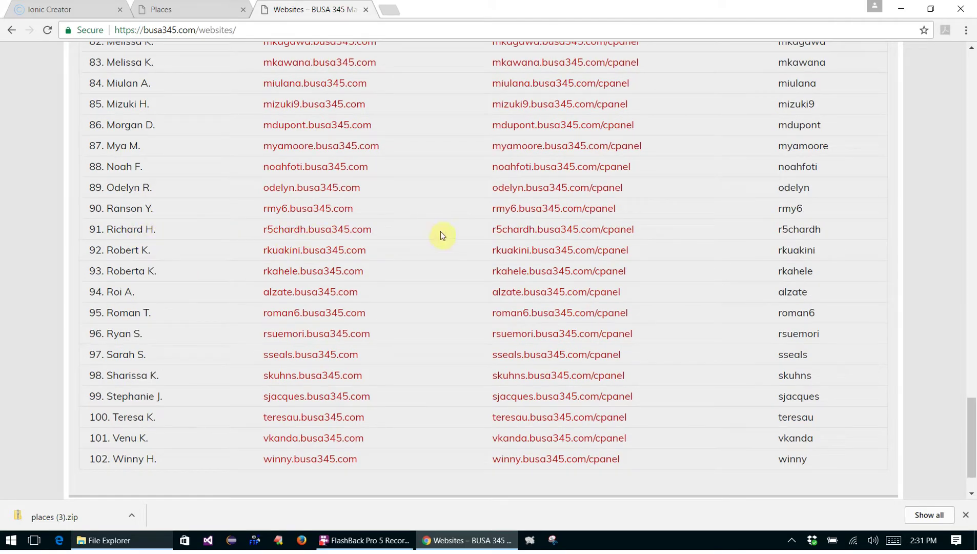
pyautogui.click(306, 234)
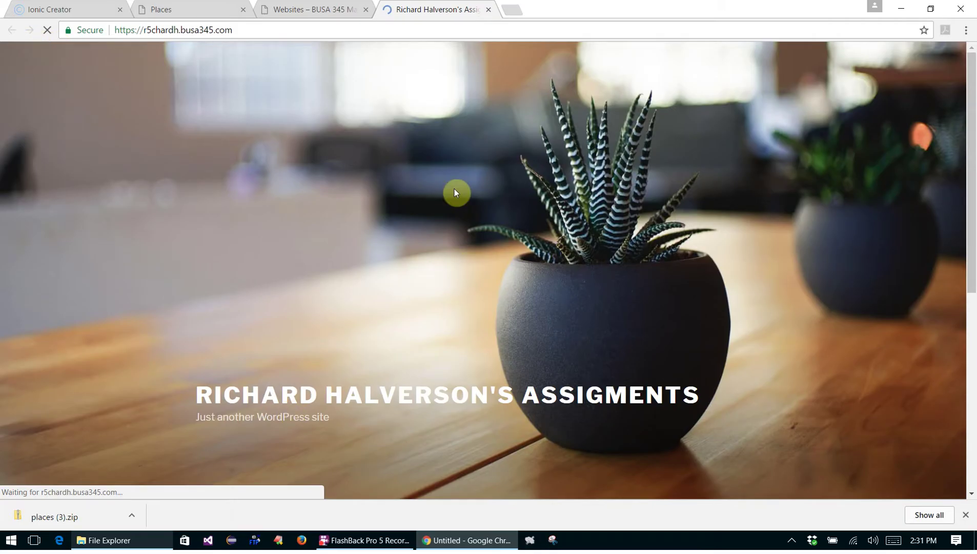
pyautogui.click(339, 11)
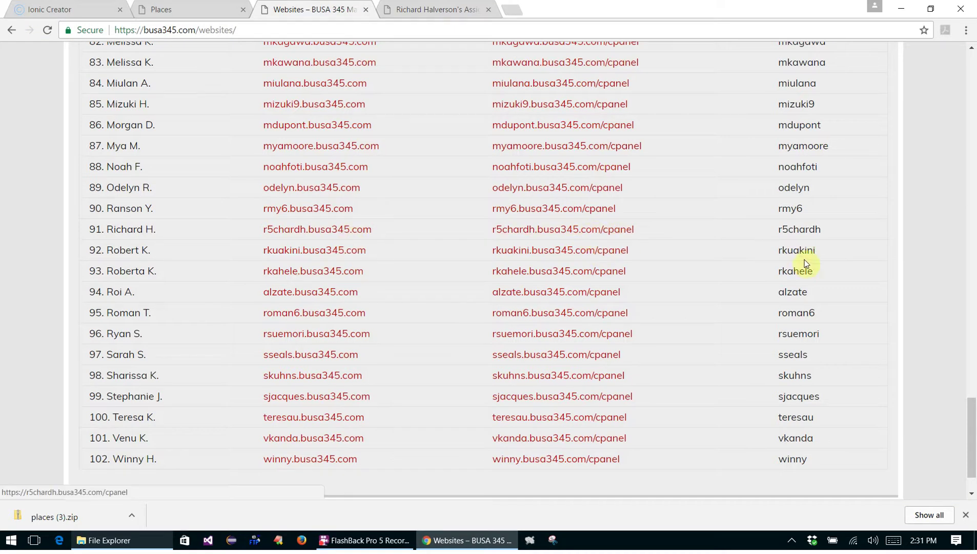
# - Log in to the row 91 student's cPanel with the copied username and password, then open File Manager
pyautogui.doubleClick(800, 227)
pyautogui.hotkey('ctrl', 'c')
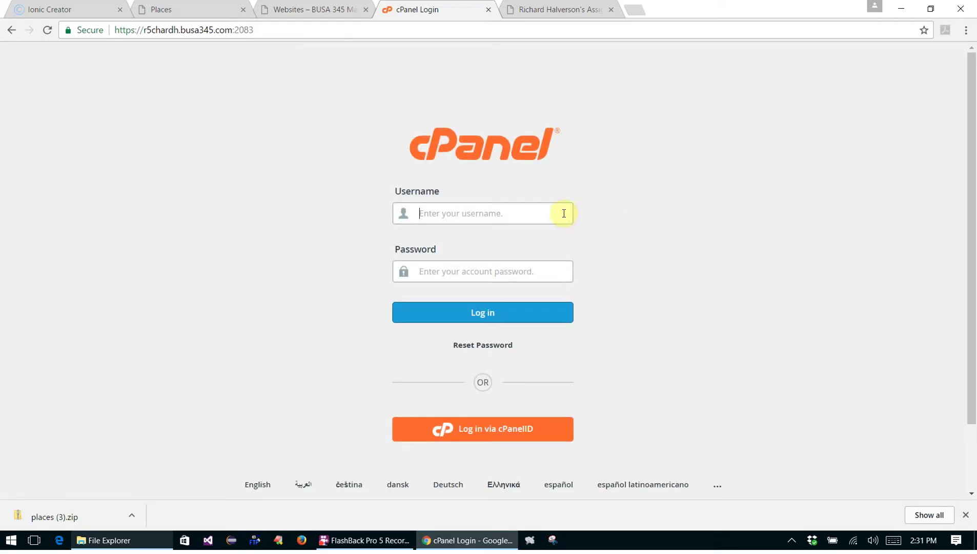
pyautogui.hotkey('ctrl', 'v')
pyautogui.click(541, 265)
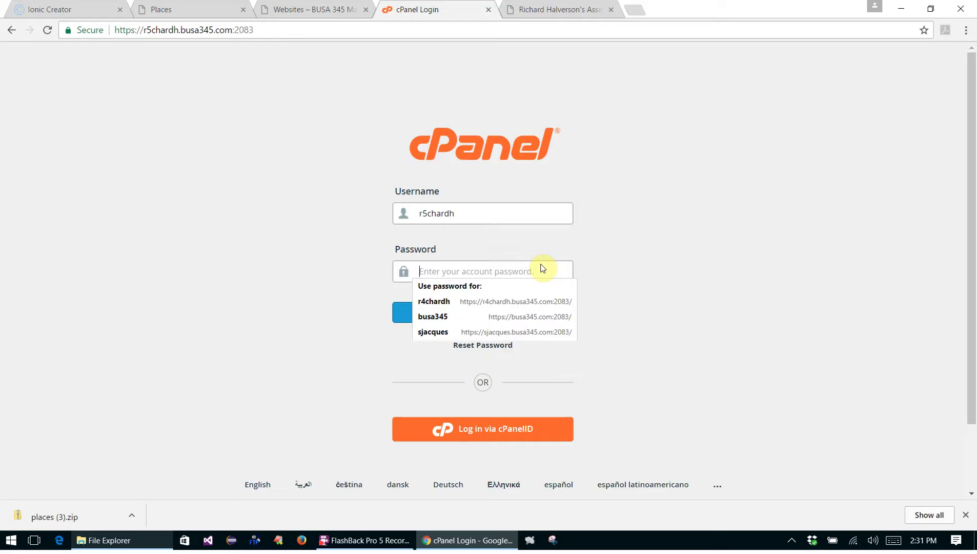
pyautogui.write('a')
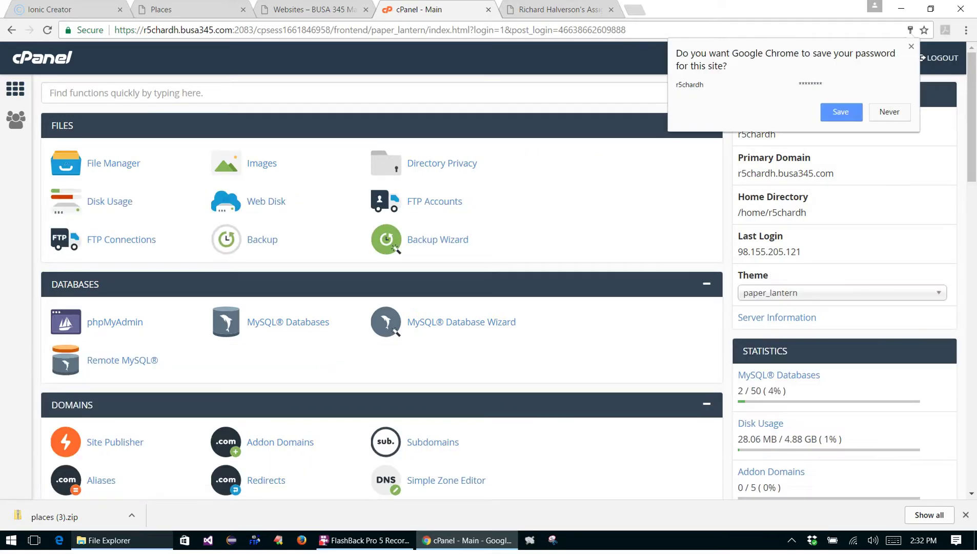
pyautogui.click(844, 111)
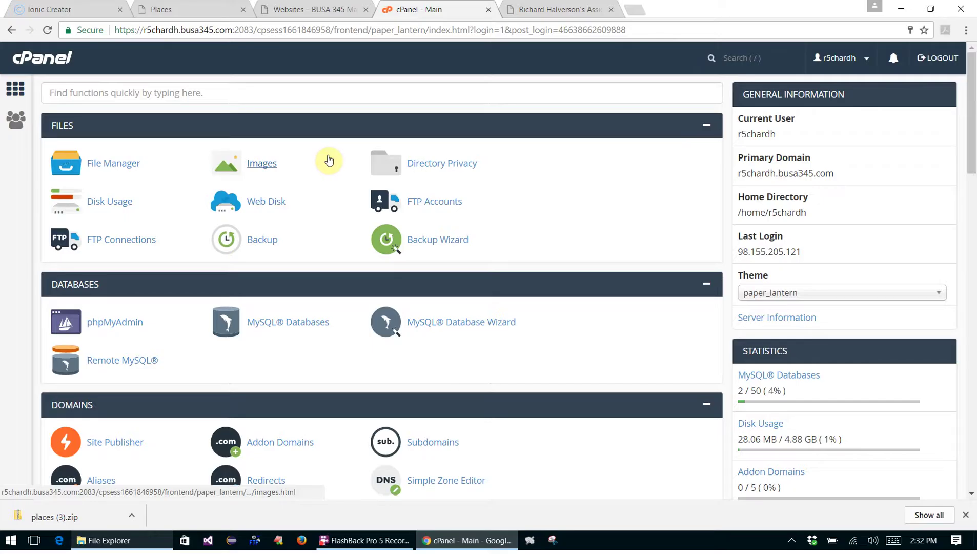
pyautogui.click(106, 169)
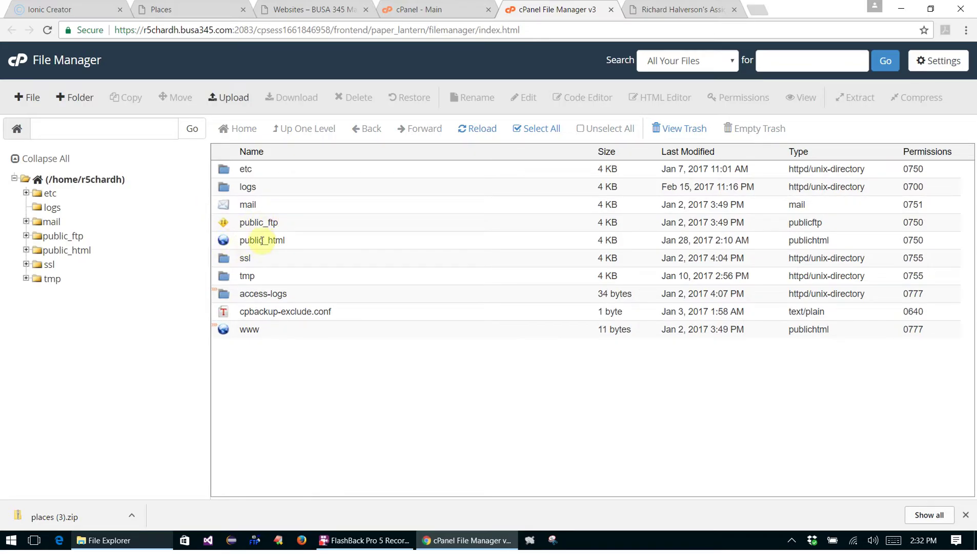
# - Open public_html and expand it in the File Manager folder tree
pyautogui.doubleClick(226, 239)
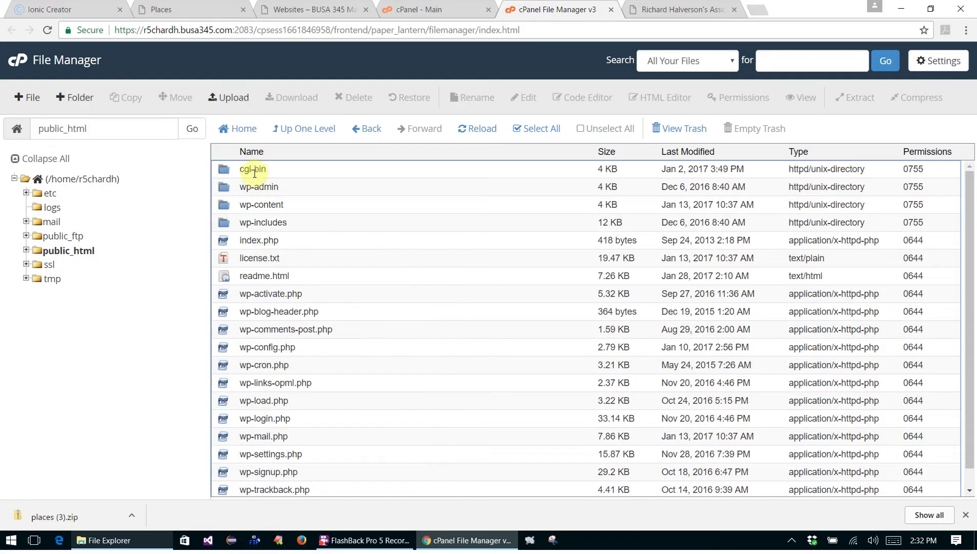
pyautogui.scroll(-1, 269, 309)
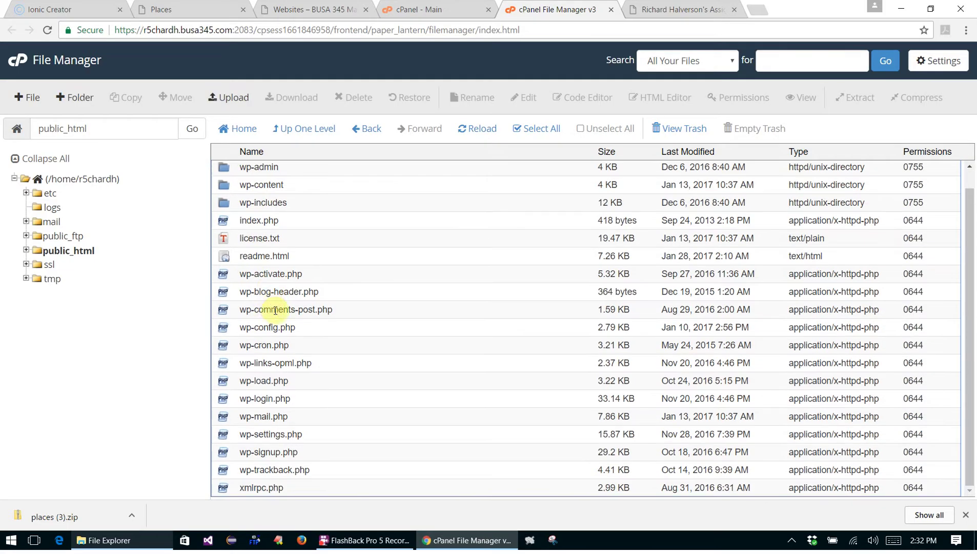
pyautogui.scroll(1, 277, 308)
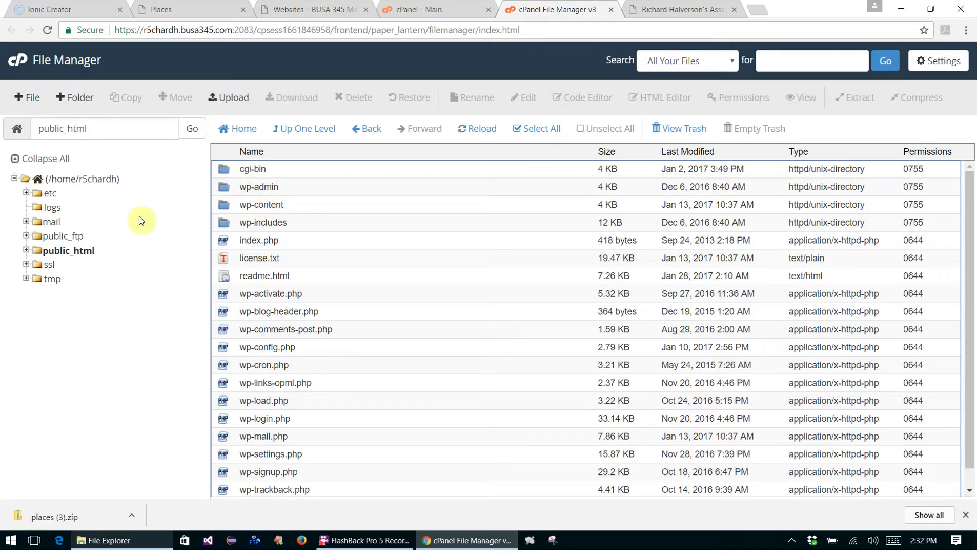
pyautogui.click(26, 250)
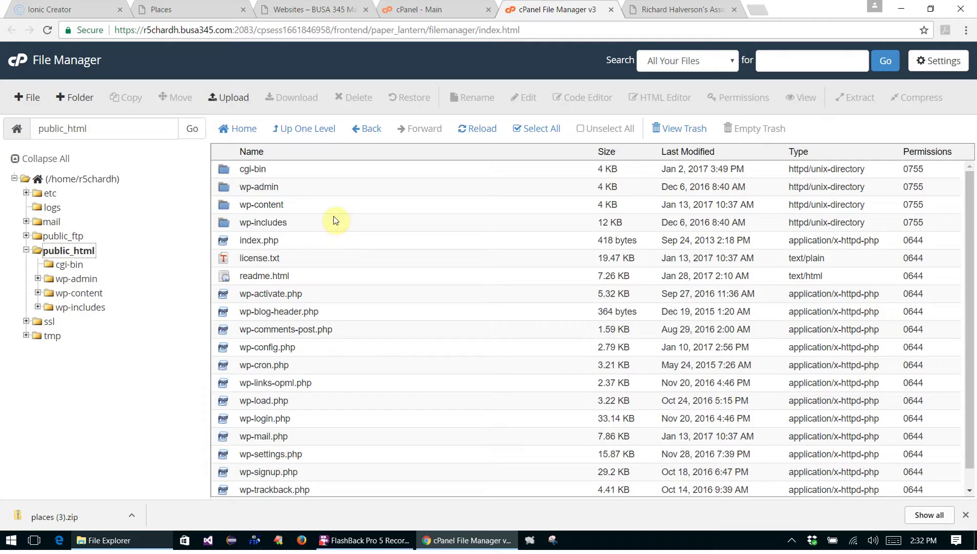
# - Create a new folder named places inside public_html and open it
pyautogui.click(71, 99)
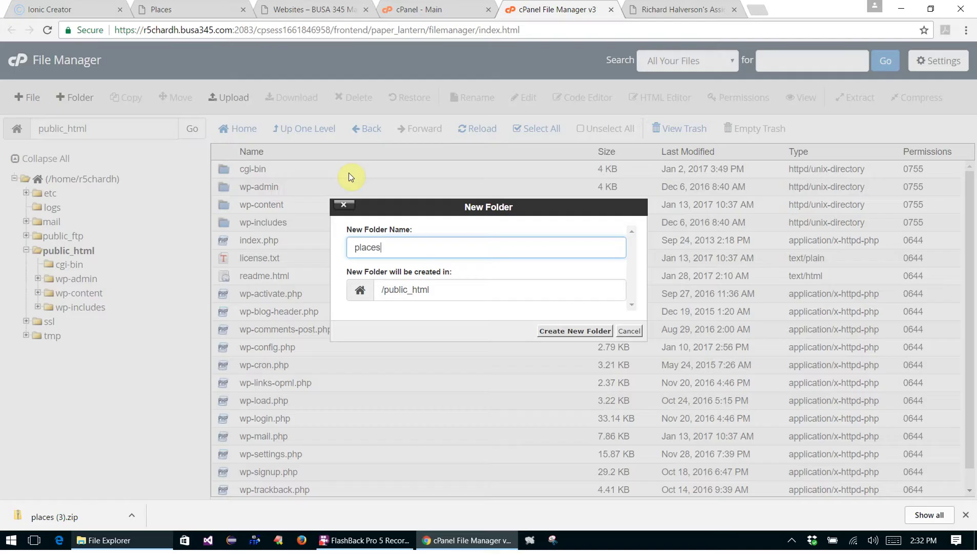
pyautogui.click(566, 331)
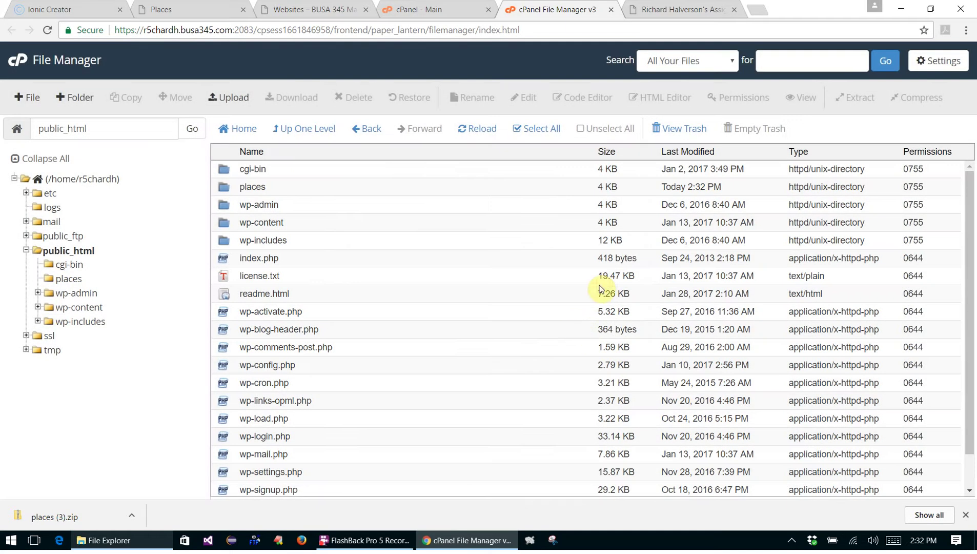
pyautogui.click(228, 188)
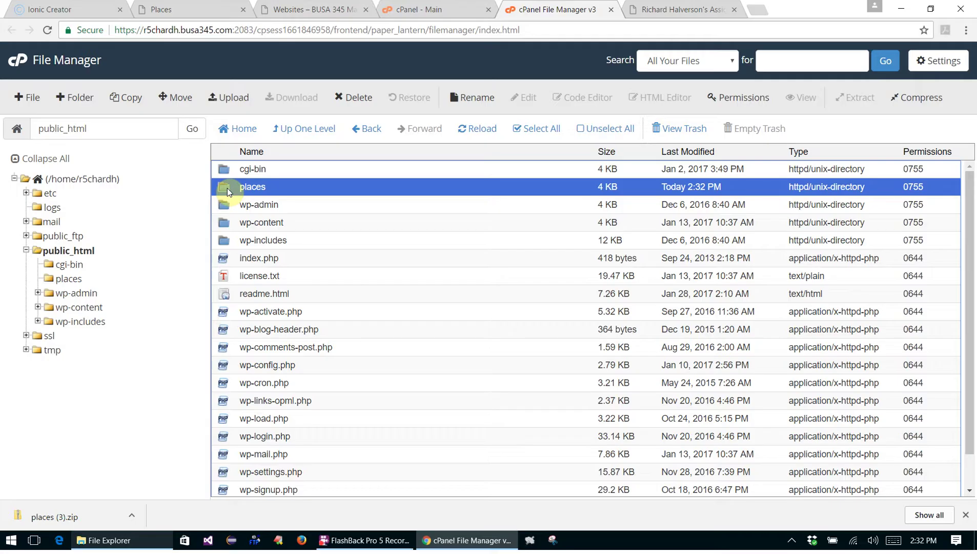
pyautogui.doubleClick(228, 188)
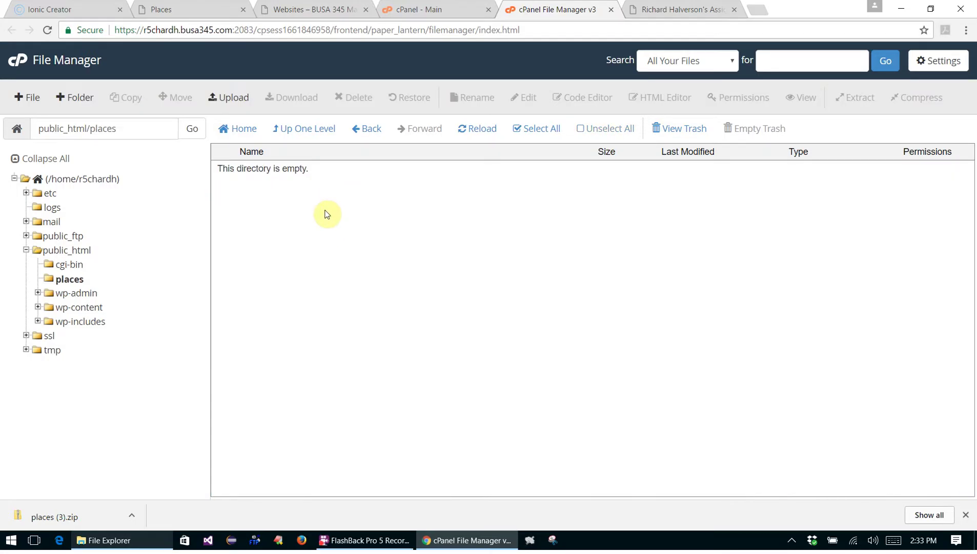
# - Upload places (3).zip from the desktop into the places folder and go back to its listing
pyautogui.click(228, 99)
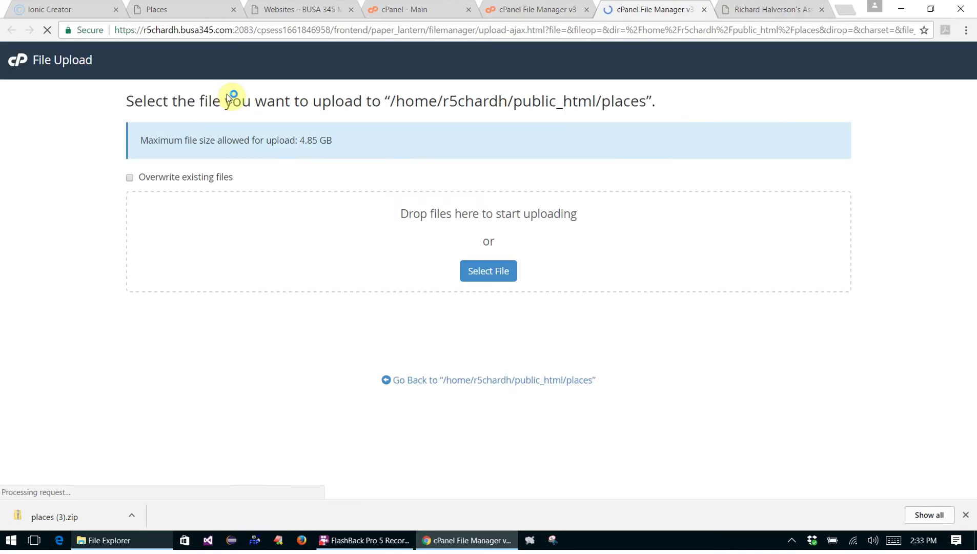
pyautogui.click(932, 9)
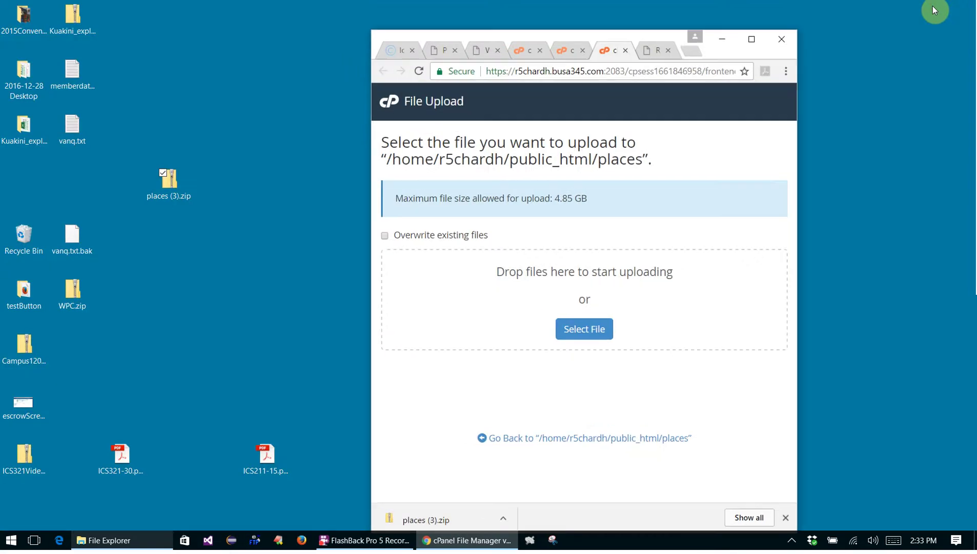
pyautogui.moveTo(175, 177); pyautogui.dragTo(491, 288)
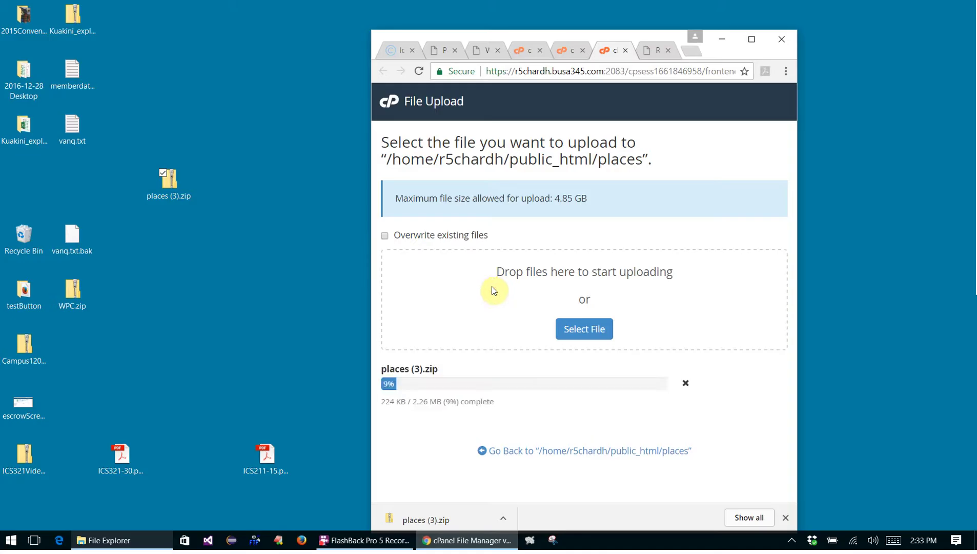
pyautogui.click(751, 41)
pyautogui.click(405, 394)
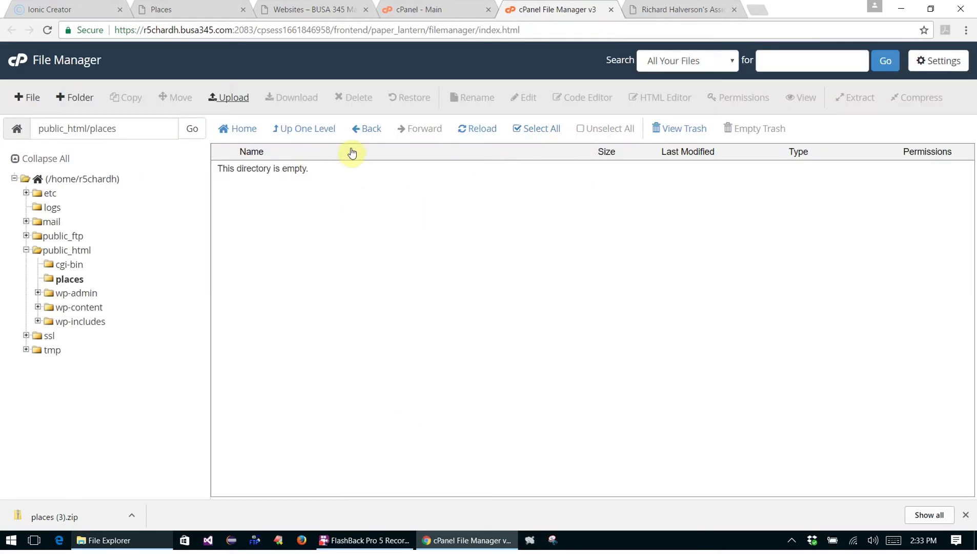
# - Extract places (3).zip in the places folder, producing index.html, img, js, lib and templates
pyautogui.click(471, 131)
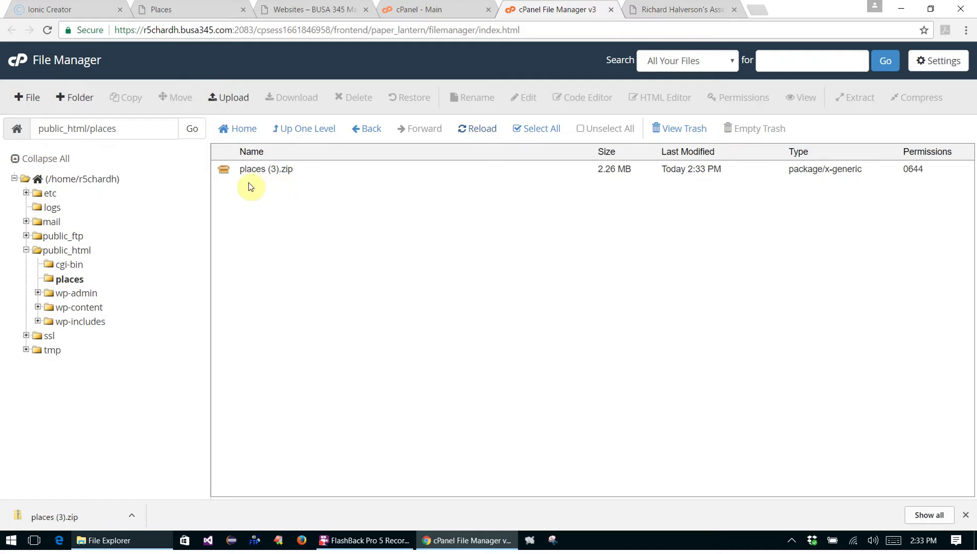
pyautogui.click(225, 173)
pyautogui.rightClick(225, 169)
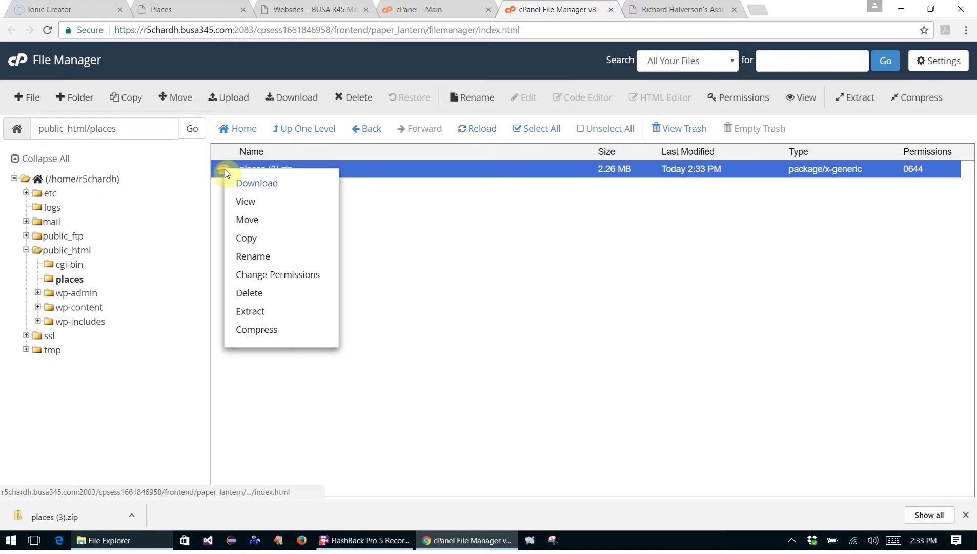
pyautogui.click(249, 312)
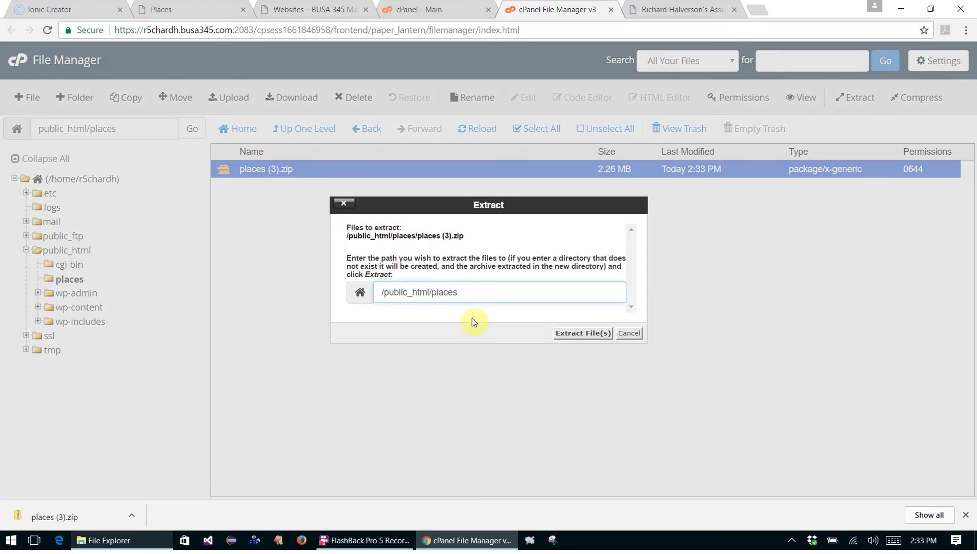
pyautogui.click(604, 338)
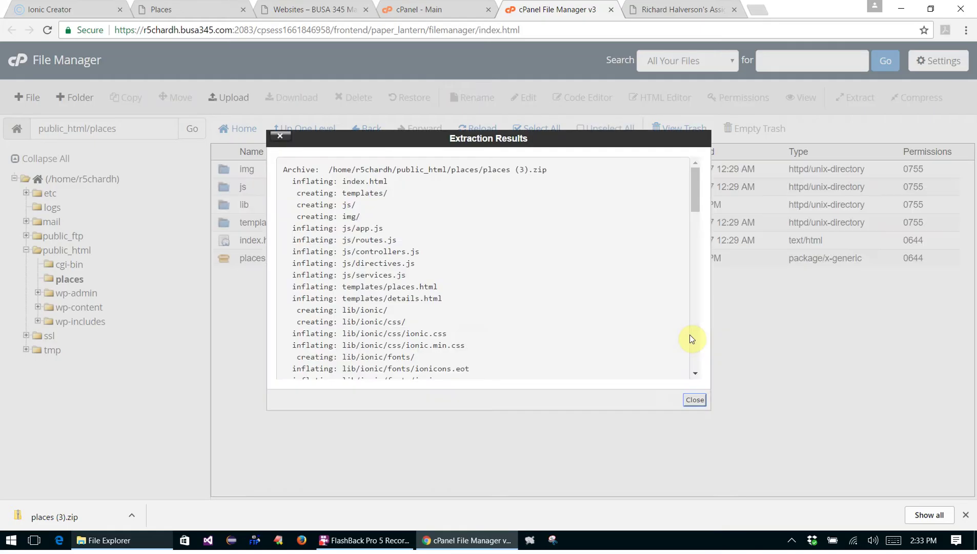
pyautogui.click(694, 400)
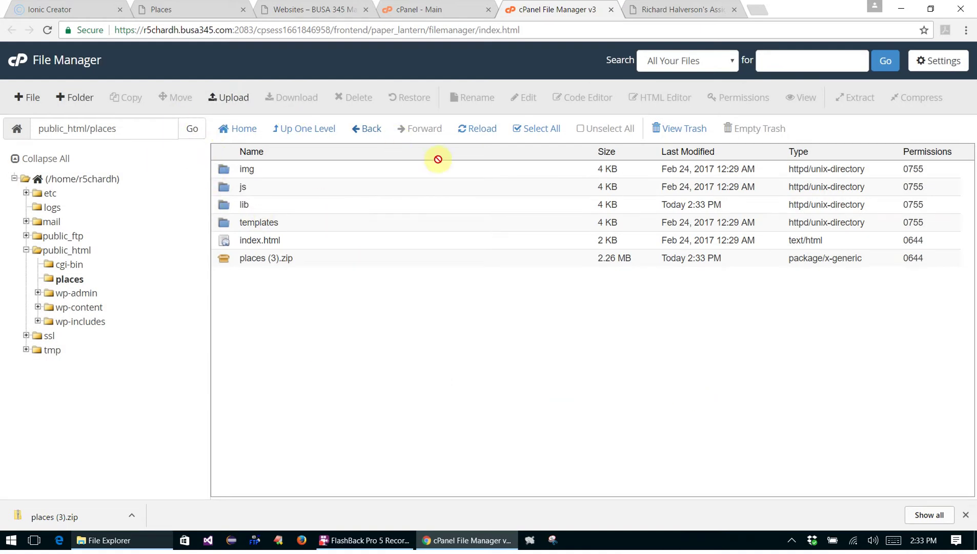
pyautogui.click(475, 128)
# - Load r5chardh.busa345.com/places in the WordPress site's tab
pyautogui.click(682, 14)
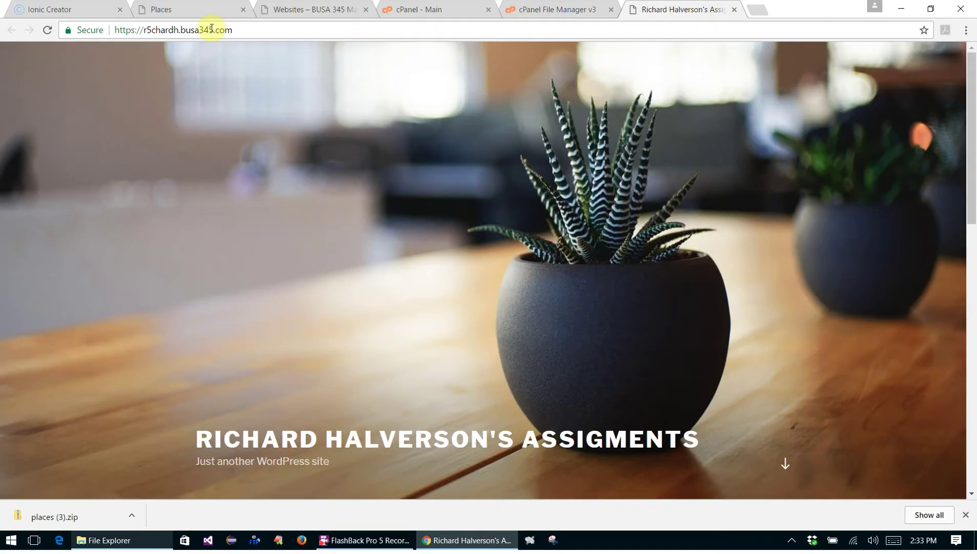
pyautogui.click(212, 28)
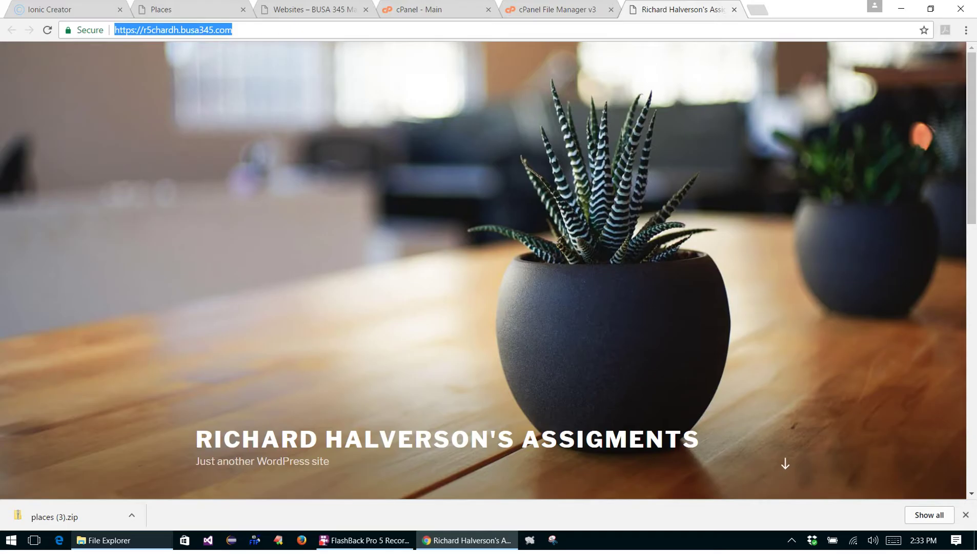
pyautogui.click(267, 29)
pyautogui.write('/places')
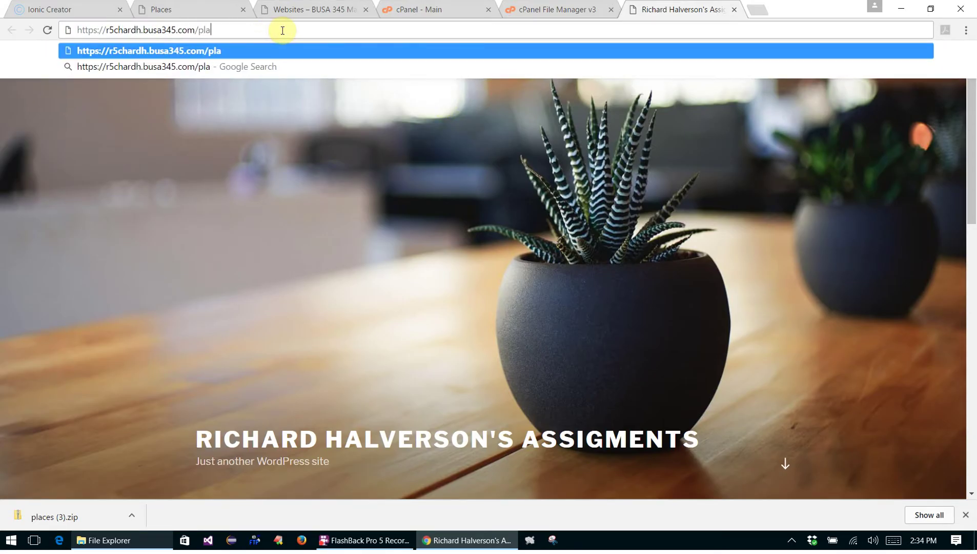
pyautogui.press('Return')
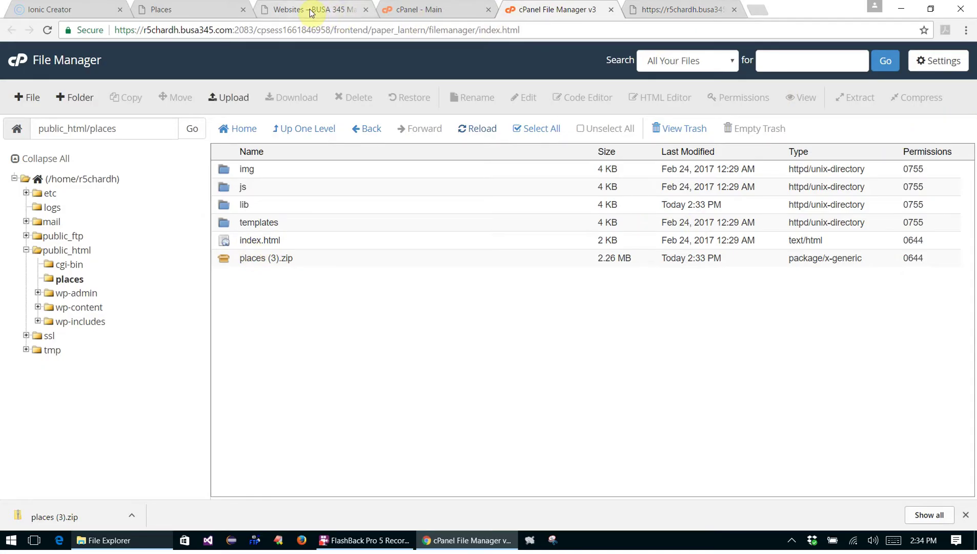
# - Review the Step 3 chmod.php instructions, then start a new file in the places folder
pyautogui.click(207, 9)
pyautogui.scroll(-1, 519, 225)
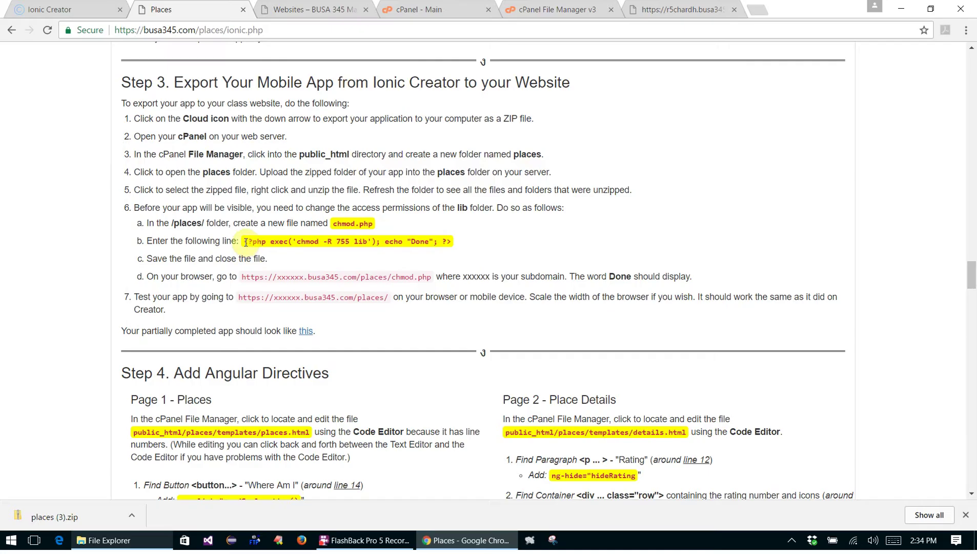
pyautogui.moveTo(244, 241); pyautogui.dragTo(451, 243)
pyautogui.click(235, 259)
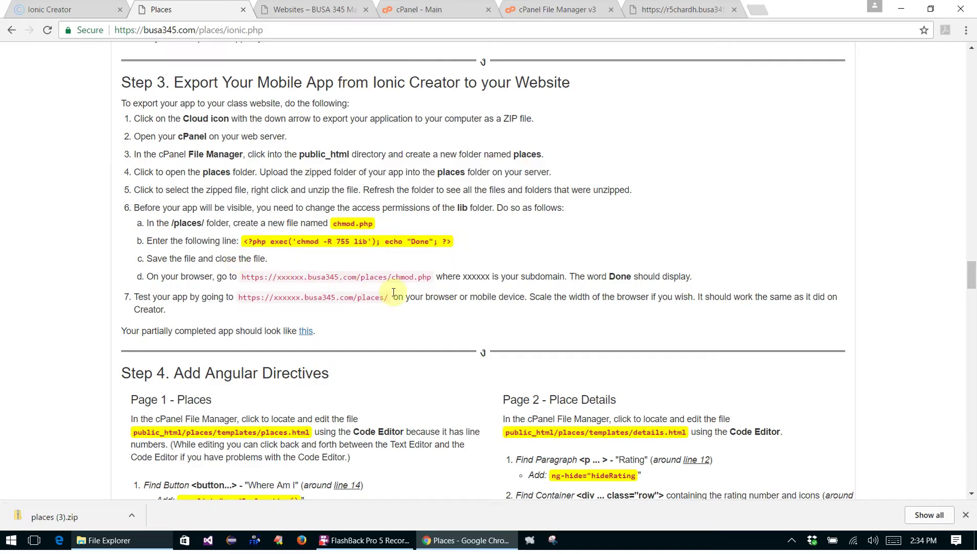
pyautogui.moveTo(339, 277); pyautogui.dragTo(432, 274)
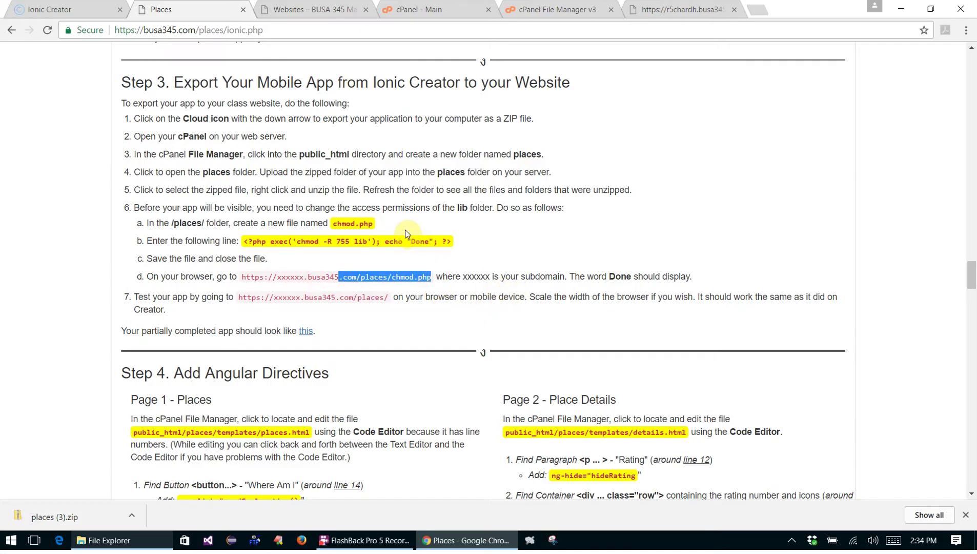
pyautogui.click(515, 19)
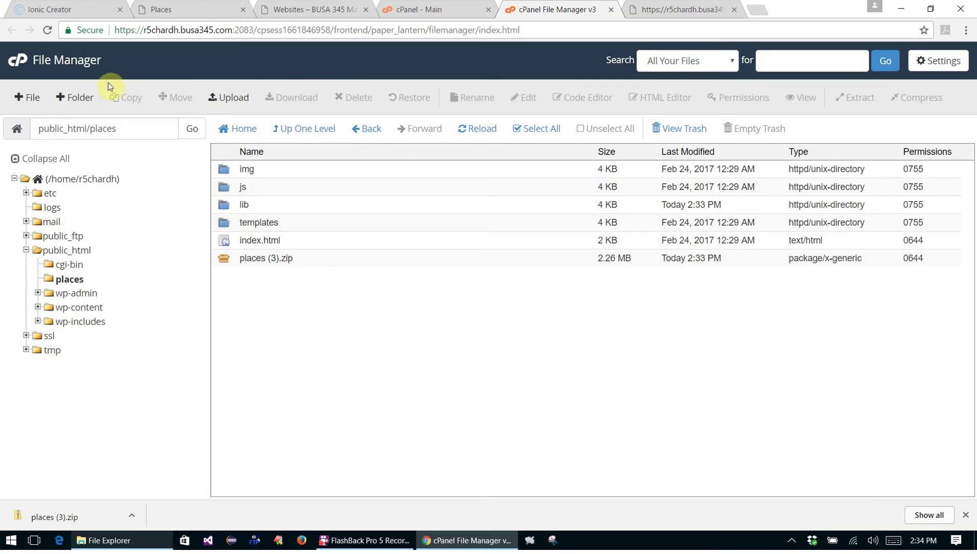
pyautogui.click(30, 97)
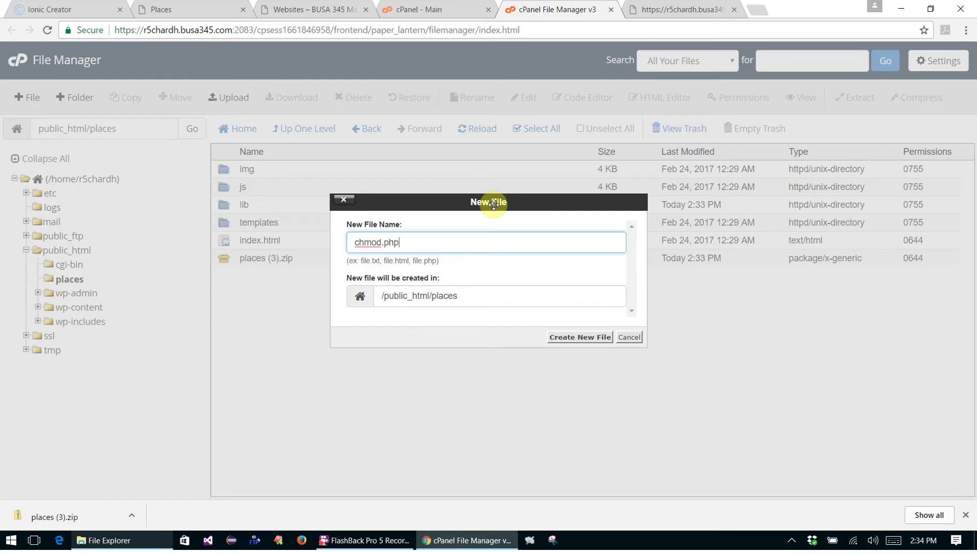
# - Create the empty chmod.php in places and open it in the text editor
pyautogui.click(590, 338)
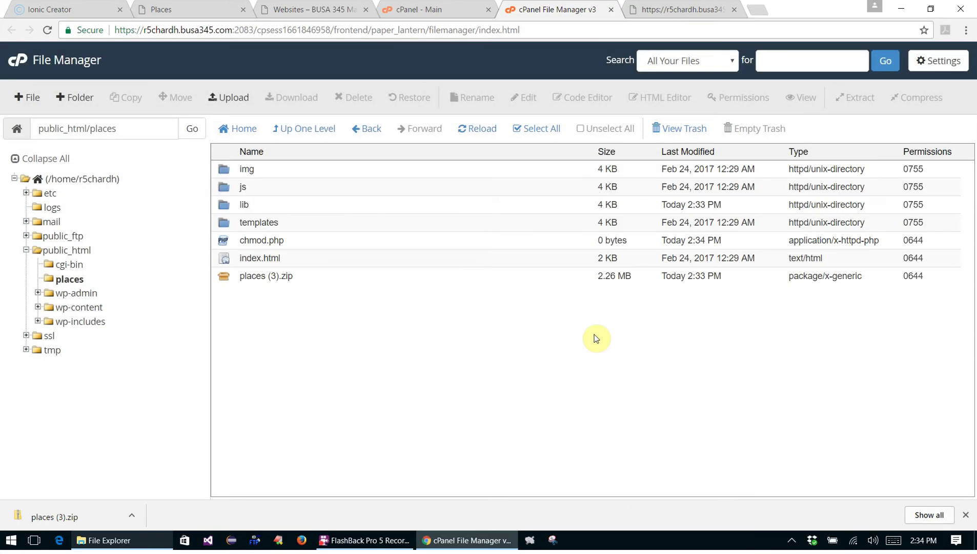
pyautogui.click(223, 240)
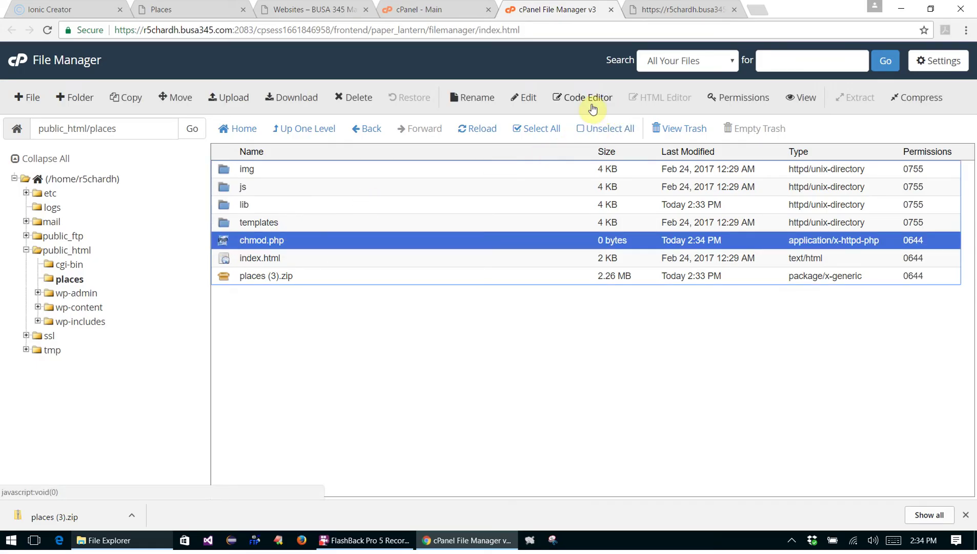
pyautogui.click(522, 99)
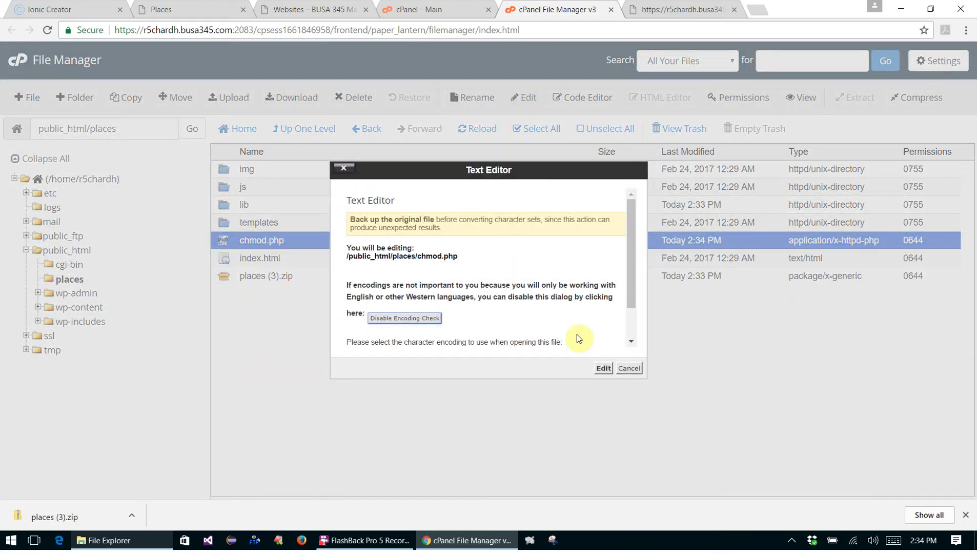
pyautogui.click(603, 368)
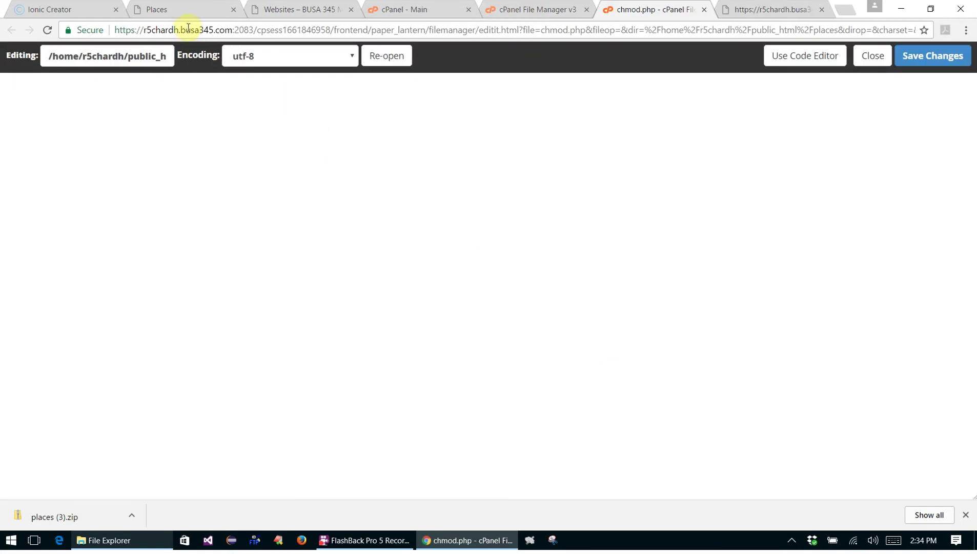
pyautogui.click(201, 17)
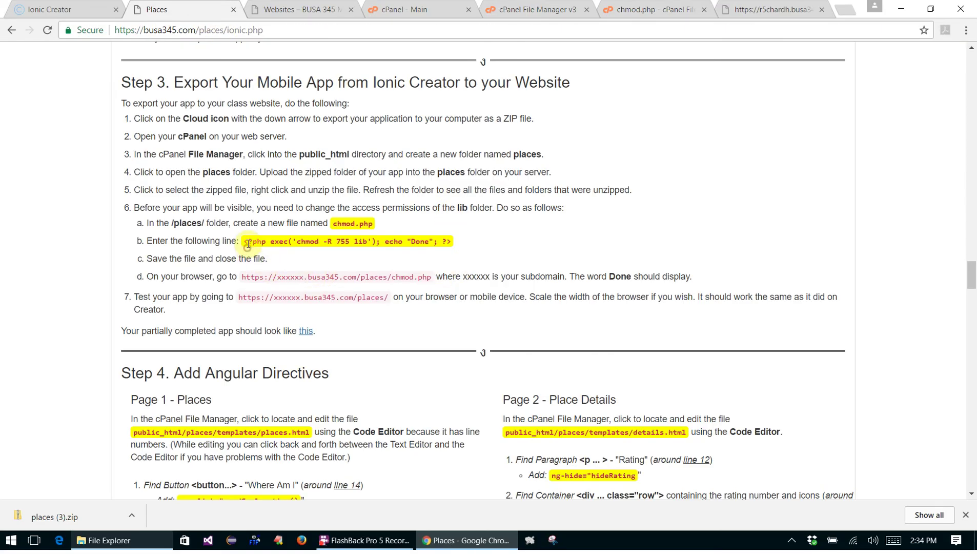
# - Copy the chmod -R 755 lib PHP line from the instructions and paste it into chmod.php
pyautogui.moveTo(244, 241); pyautogui.dragTo(453, 240)
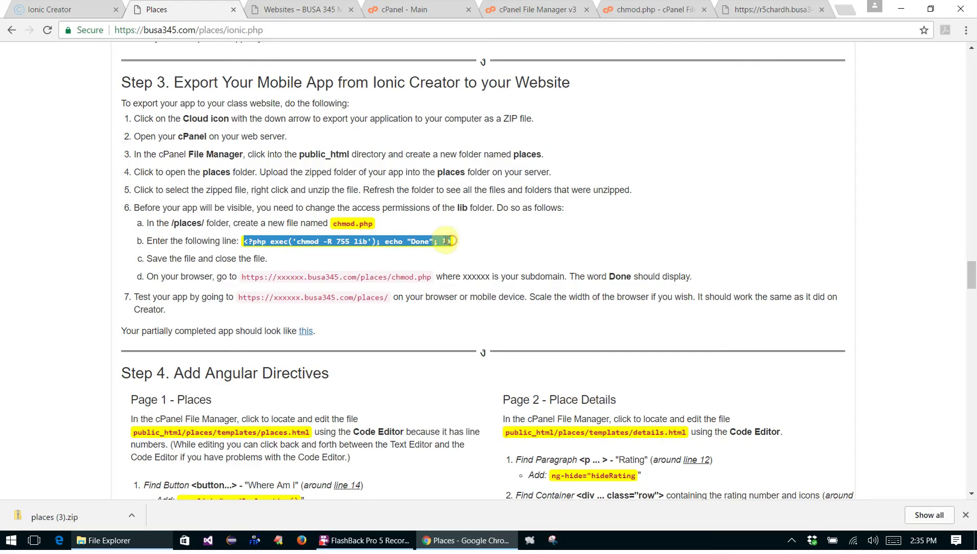
pyautogui.rightClick(437, 240)
pyautogui.click(453, 246)
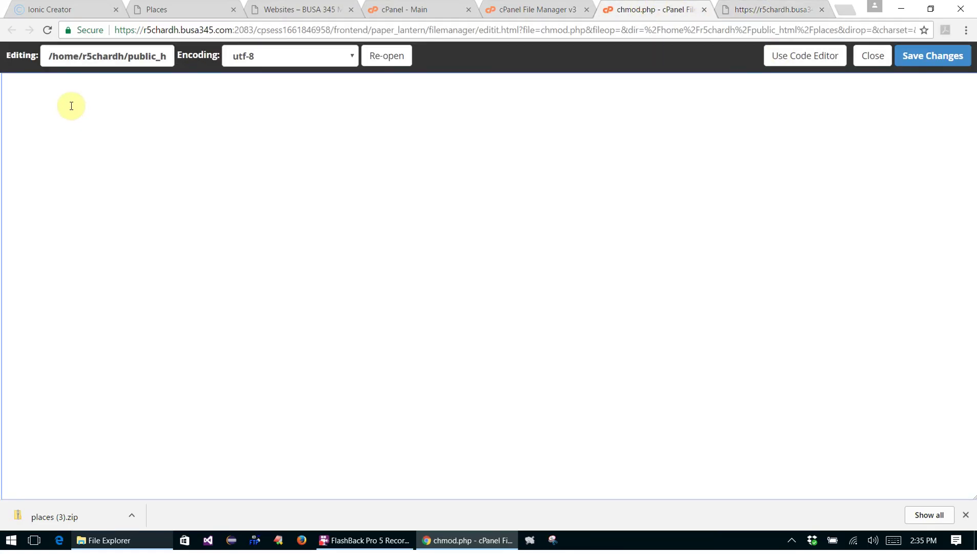
pyautogui.rightClick(70, 105)
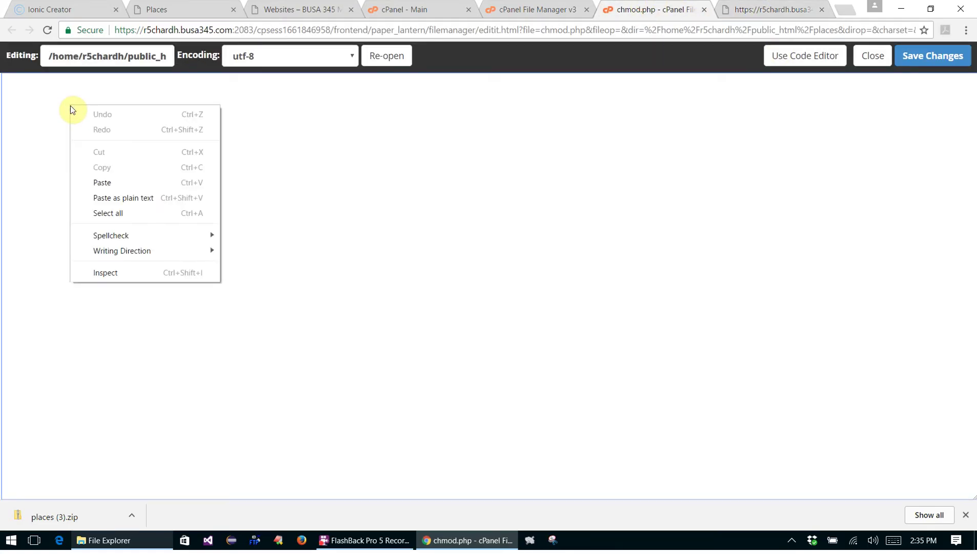
pyautogui.click(112, 182)
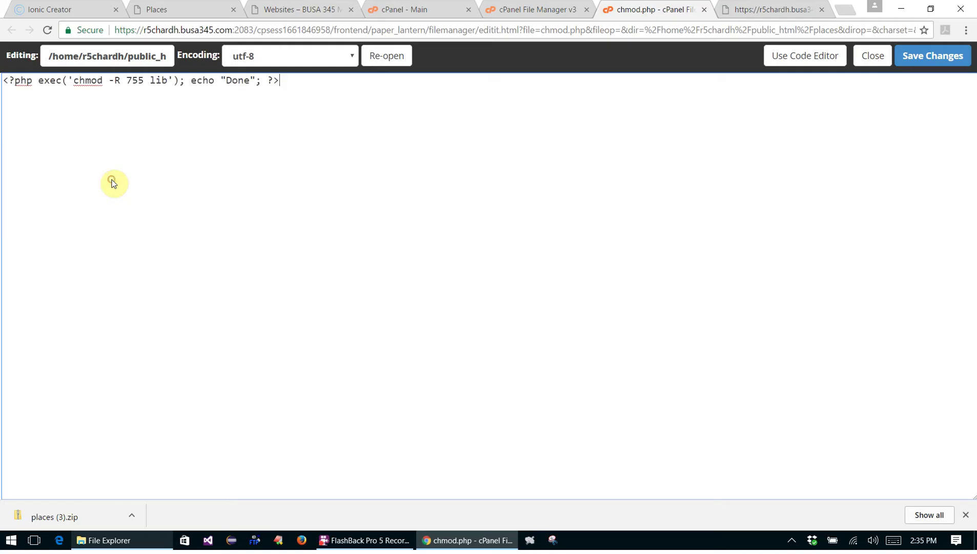
# - Check the pasted chmod -R 755 lib command, then save chmod.php
pyautogui.click(283, 82)
pyautogui.moveTo(284, 82); pyautogui.dragTo(8, 82)
pyautogui.click(217, 144)
pyautogui.moveTo(72, 83); pyautogui.dragTo(168, 82)
pyautogui.press('Right')
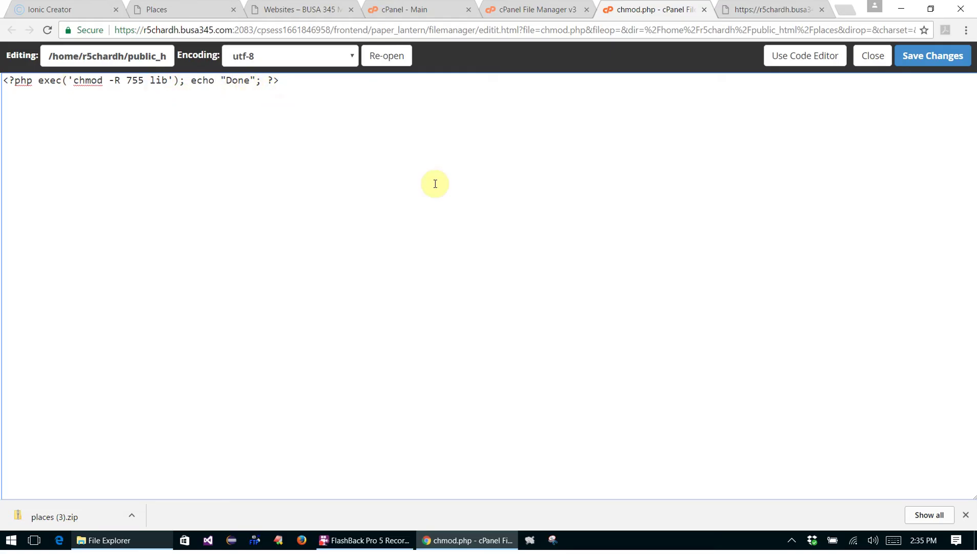
pyautogui.click(933, 66)
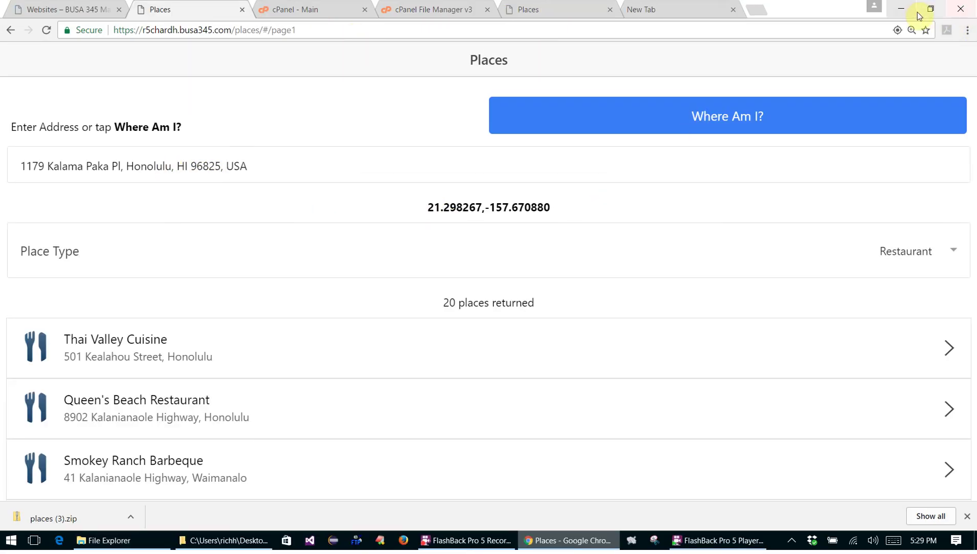
# - Open Mexico Fiesta from the restaurant results and follow More... to its Google Maps page
pyautogui.click(930, 9)
pyautogui.scroll(-2, 524, 353)
pyautogui.scroll(-1, 528, 344)
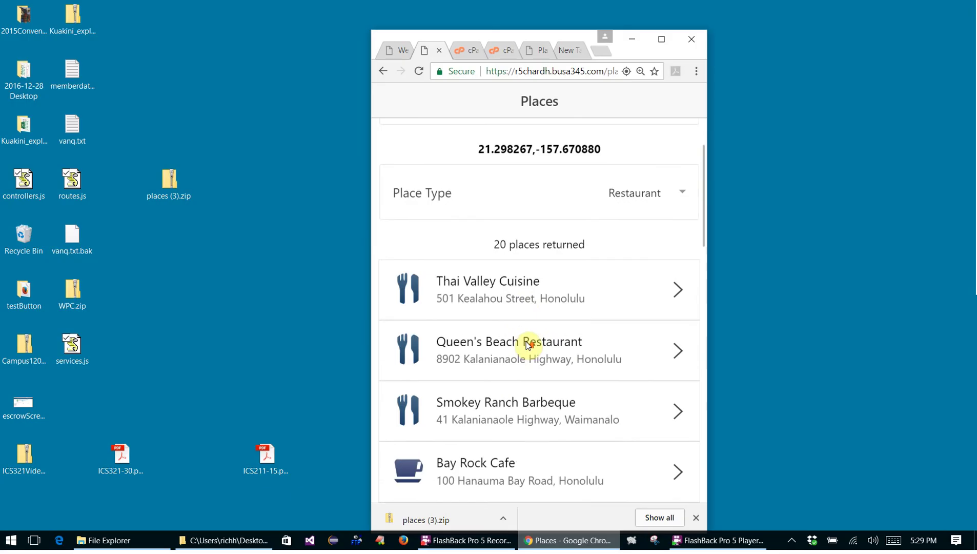
pyautogui.scroll(2, 531, 342)
pyautogui.scroll(-1, 530, 339)
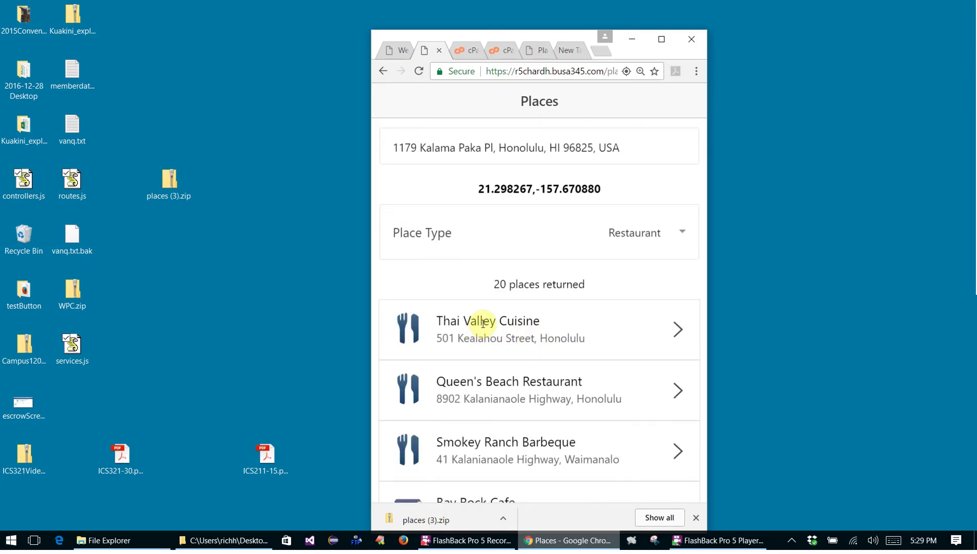
pyautogui.scroll(-8, 536, 323)
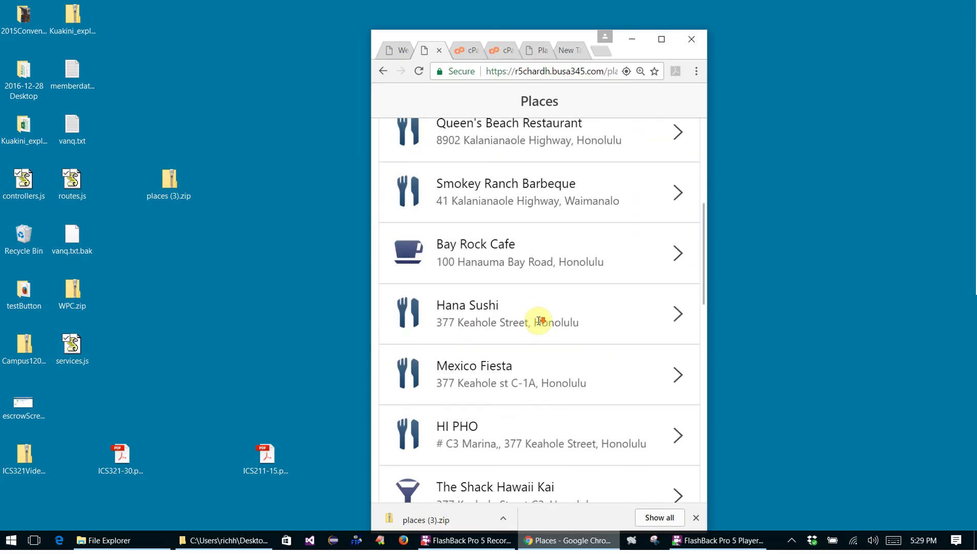
pyautogui.click(580, 201)
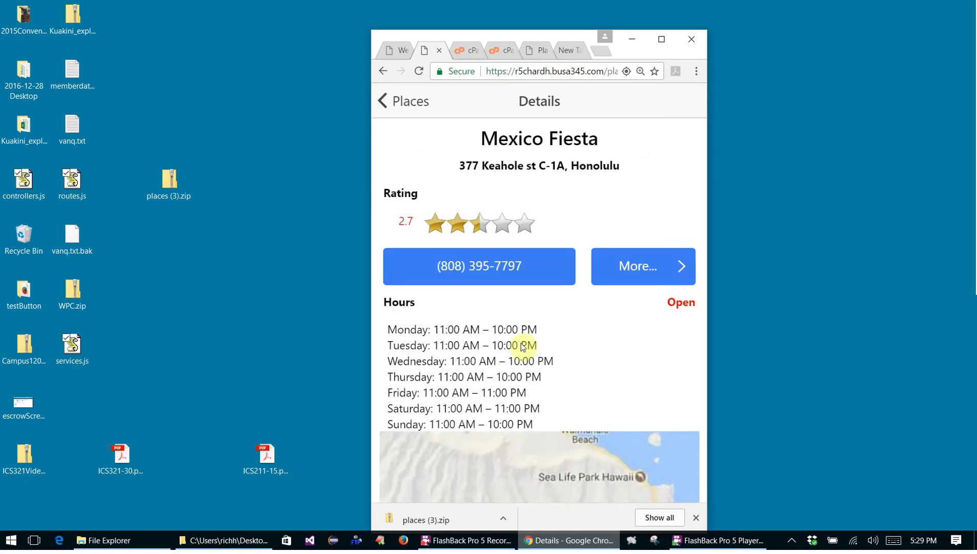
pyautogui.scroll(-1, 628, 380)
pyautogui.click(639, 206)
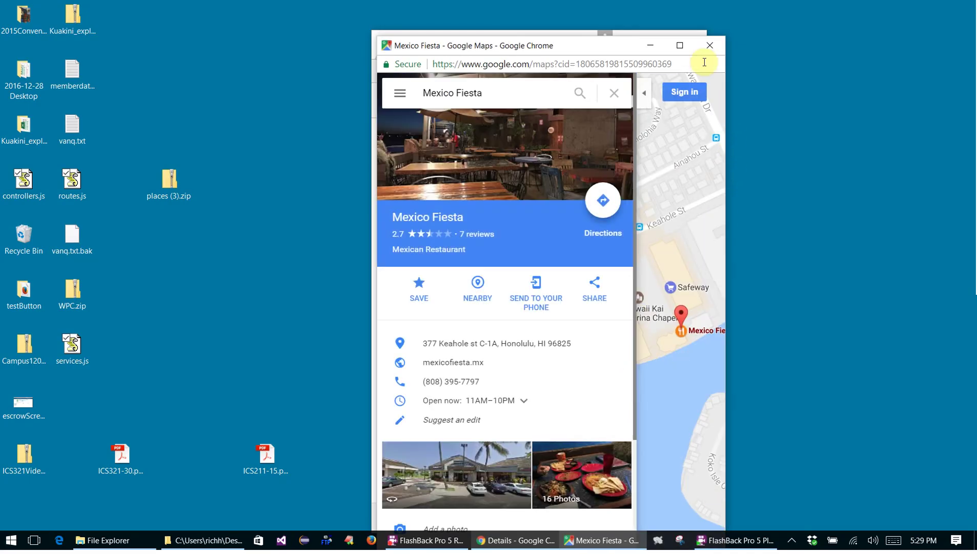
# - Maximize Mexico Fiesta's Maps page, browse its reviews, and cancel a started review
pyautogui.click(680, 45)
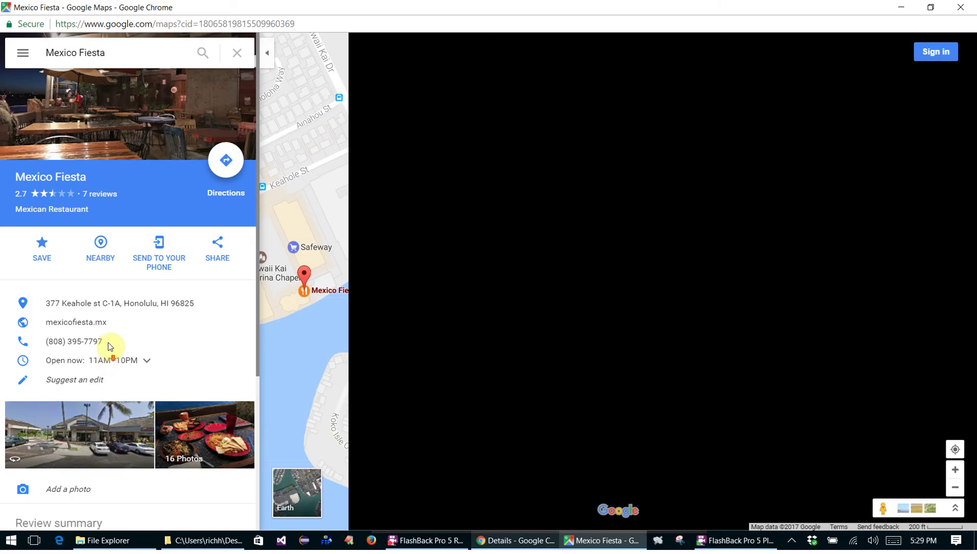
pyautogui.scroll(-4, 110, 342)
pyautogui.scroll(4, 182, 380)
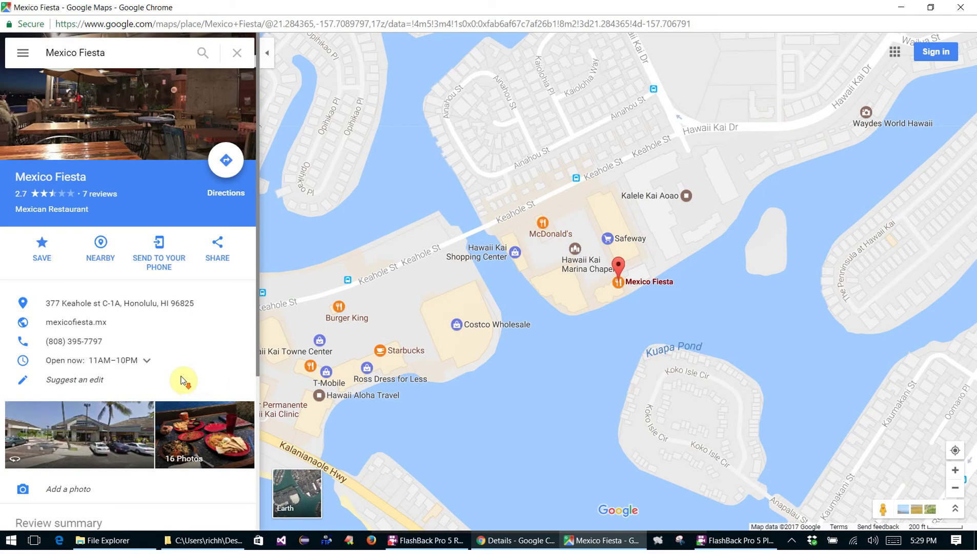
pyautogui.scroll(-4, 185, 373)
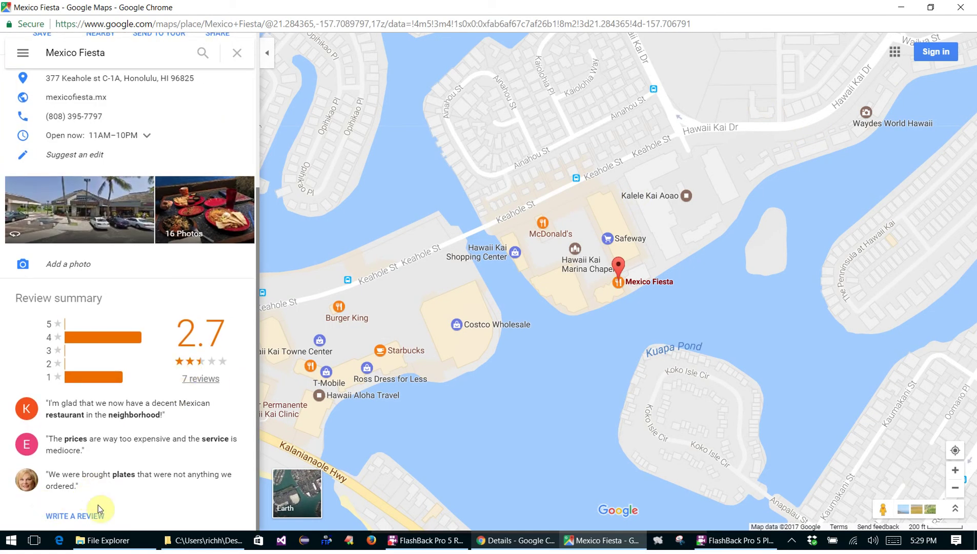
pyautogui.click(77, 516)
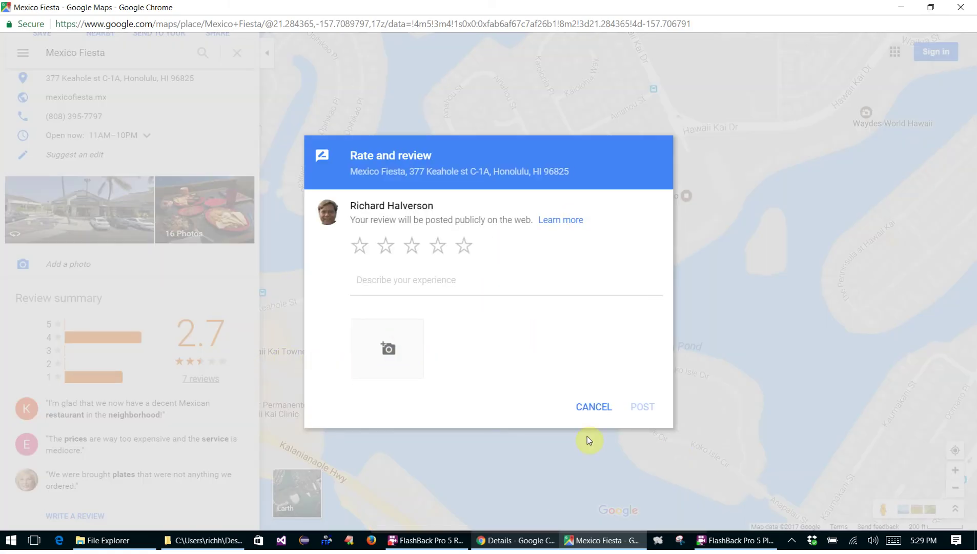
pyautogui.click(594, 409)
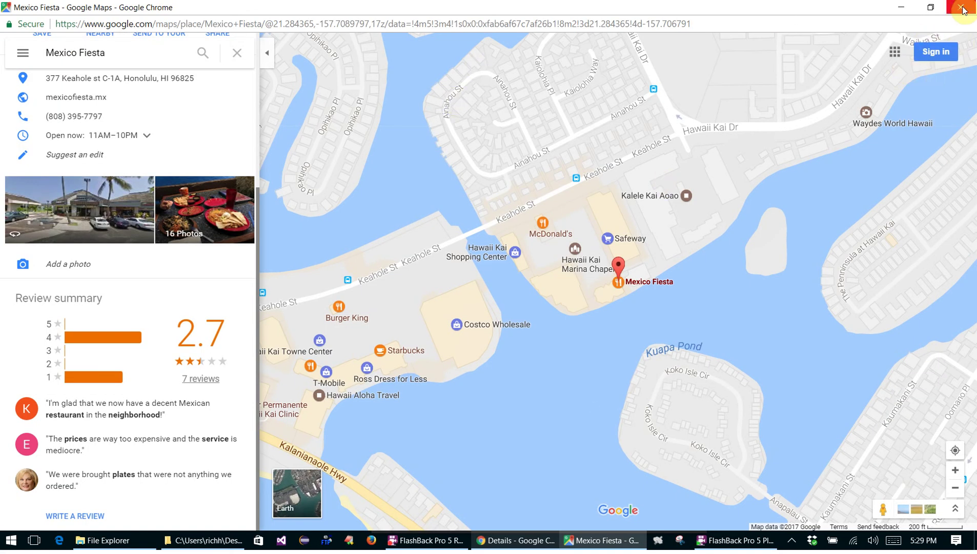
# - Close Google Maps and return to the Step 8: Test Your App instructions
pyautogui.click(961, 7)
pyautogui.scroll(-1, 585, 178)
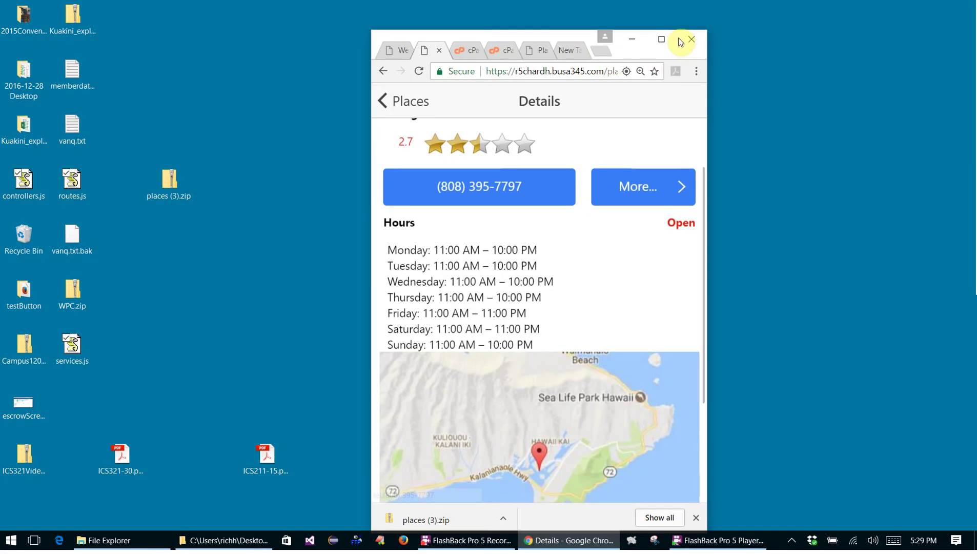
pyautogui.click(664, 39)
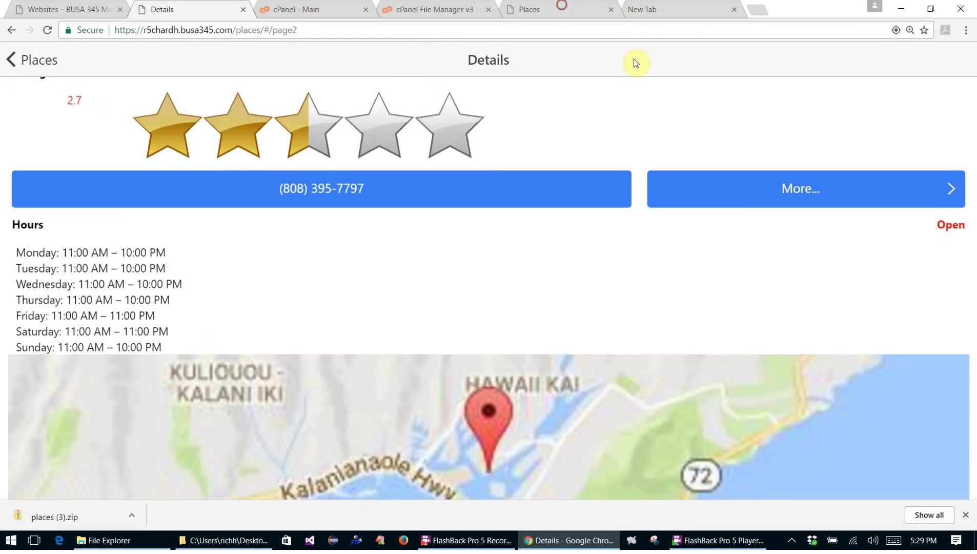
pyautogui.hotkey('ctrl', '5')
pyautogui.scroll(3, 590, 190)
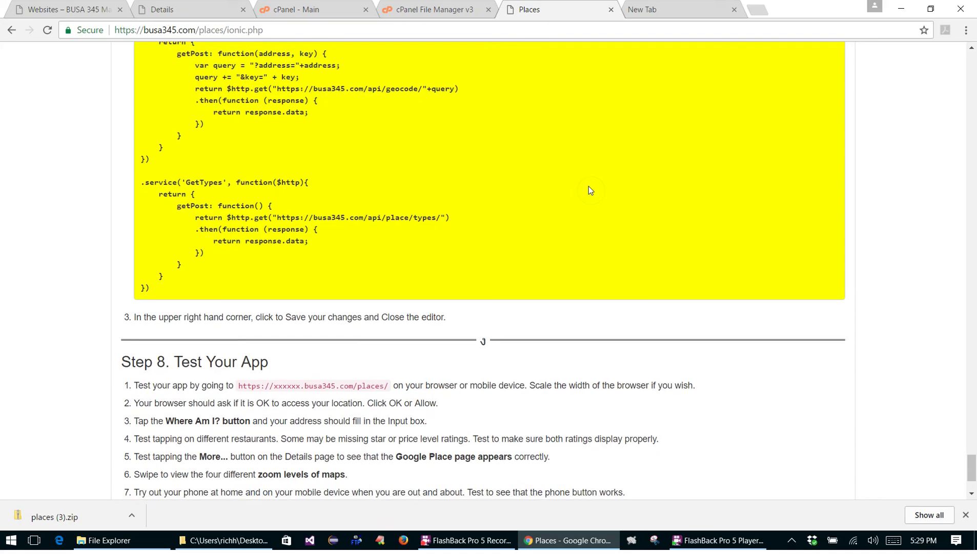